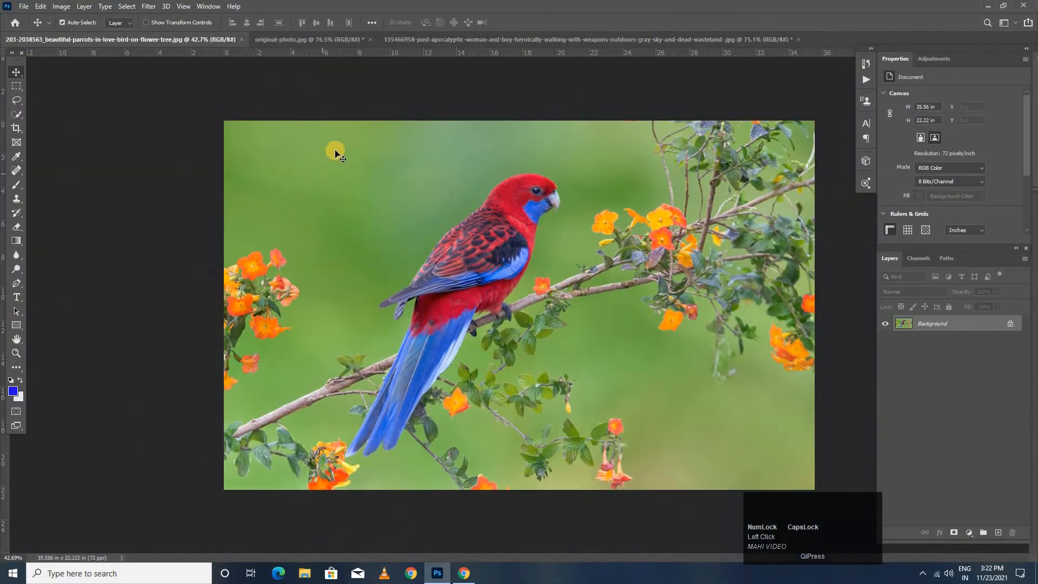
- Look through the photos of the jogging women and the desert pair, ending on the parrot photo
left_click(299, 42)
left_click(430, 40)
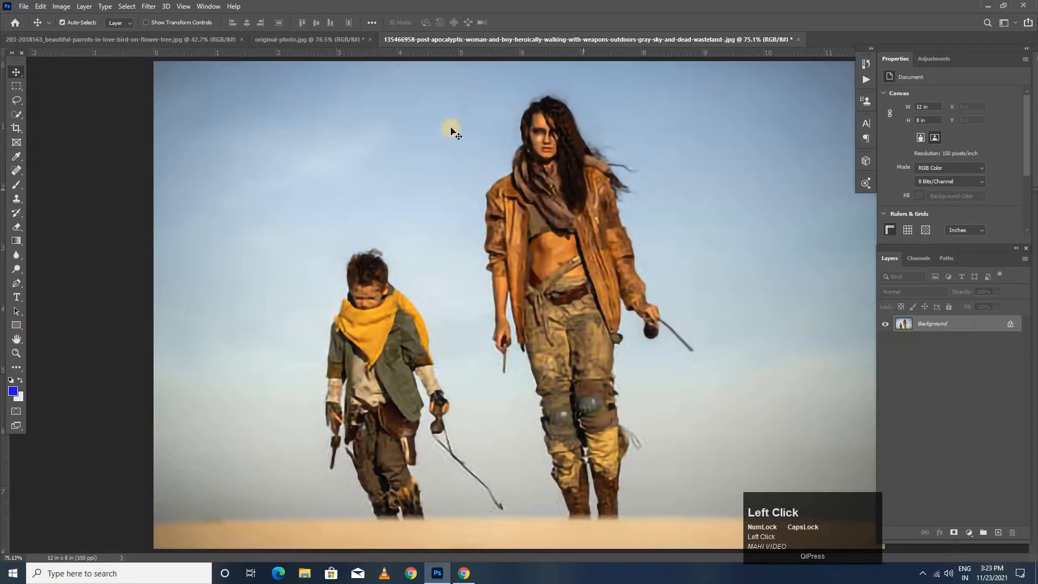
left_click(322, 41)
left_click(203, 40)
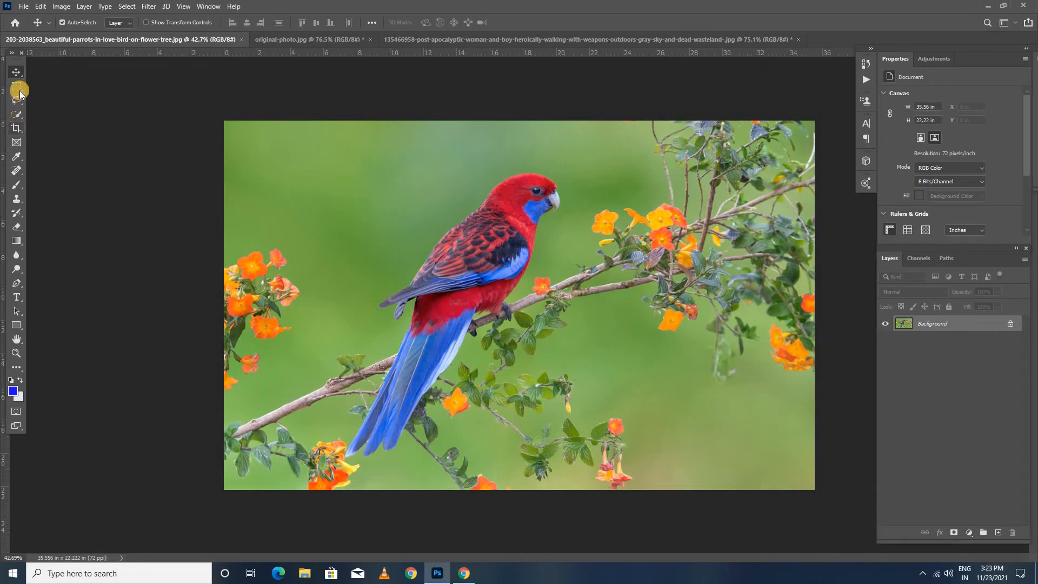
left_click(938, 326)
left_click_drag(931, 324, 993, 533)
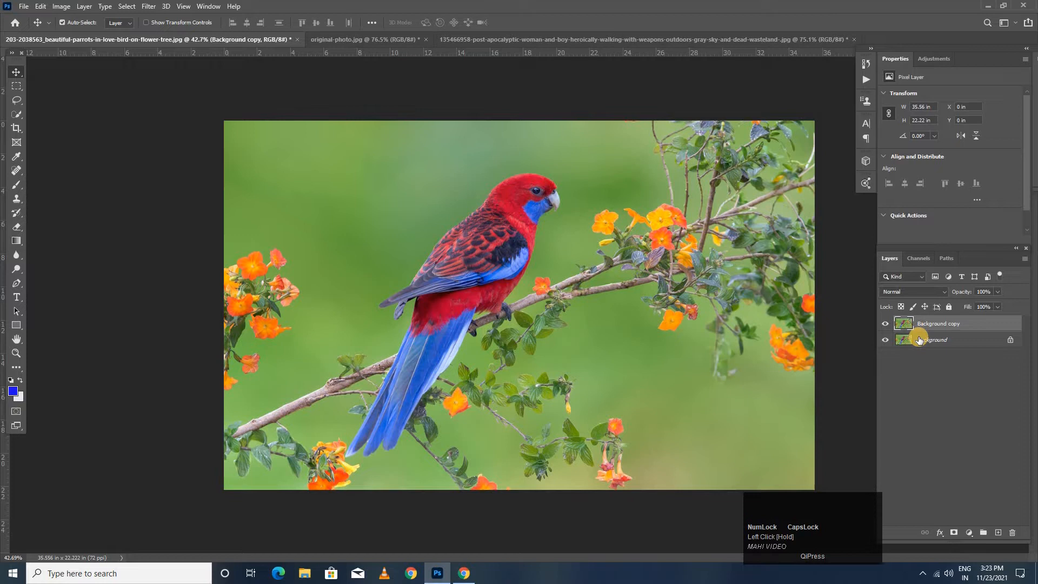
key("ctrl+z")
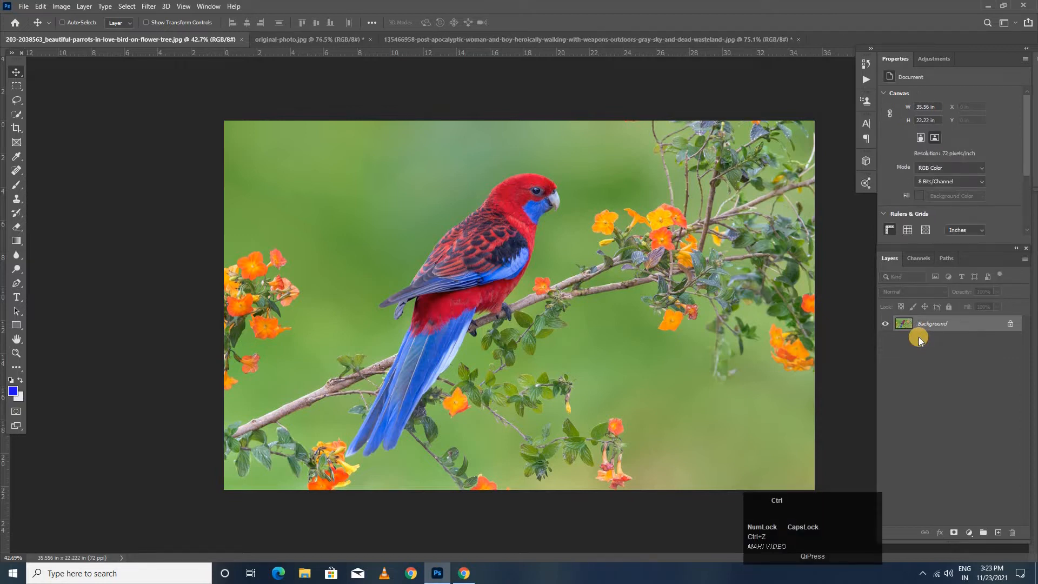
- Duplicate the parrot photo's Background layer onto a new layer
key("ctrl+j")
scroll(216, 292, "up", 2)
scroll(216, 292, "up", 1)
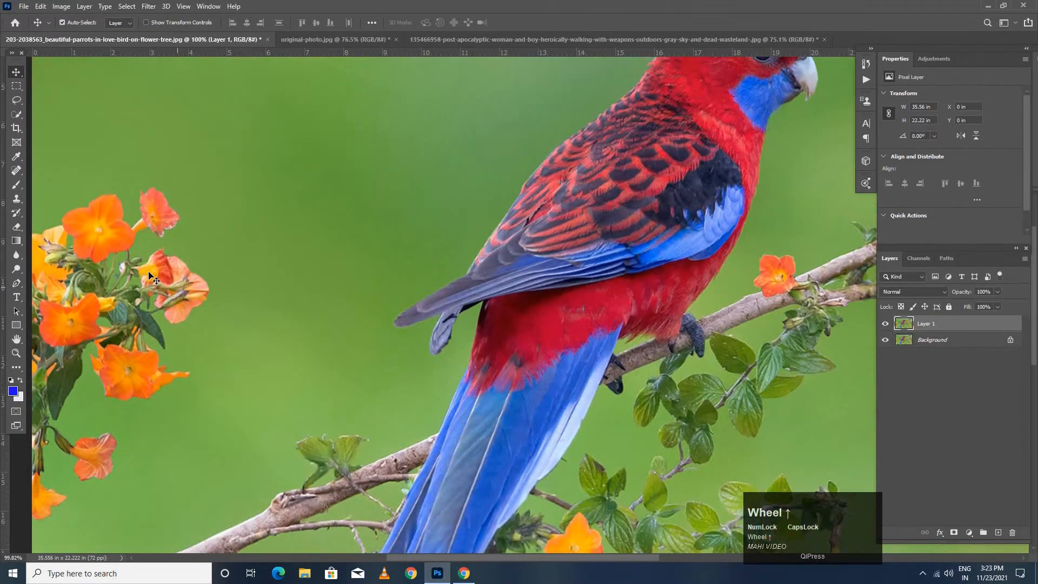
key("space")
scroll(237, 260, "down", 3)
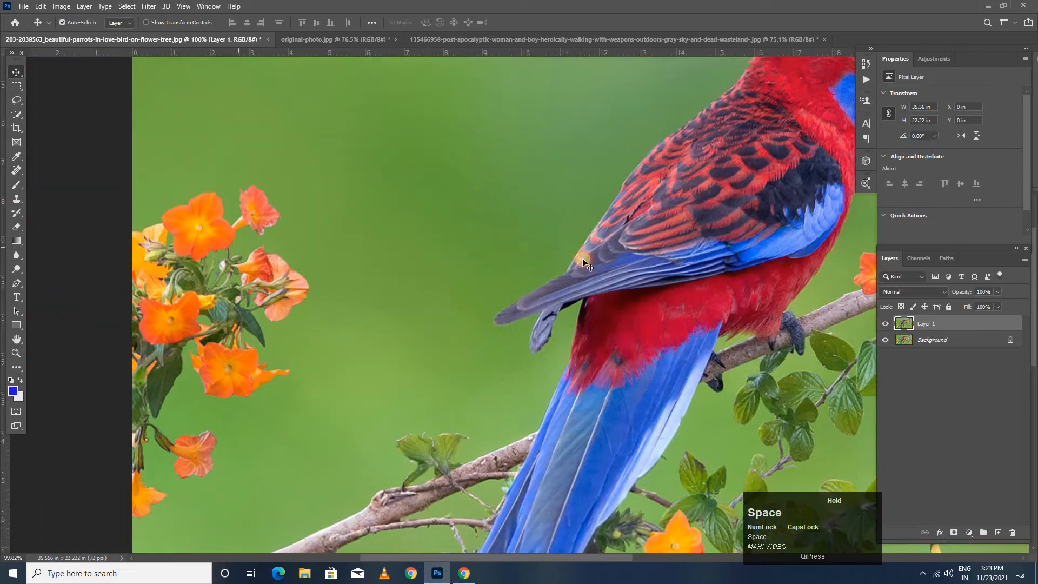
scroll(232, 281, "up", 1)
scroll(305, 283, "up", 1)
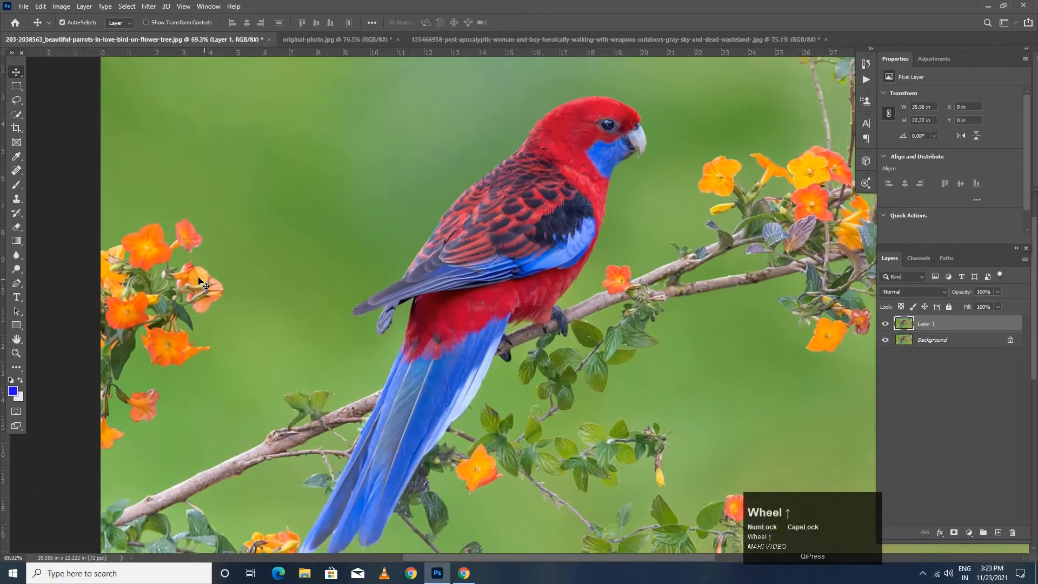
- Review the other two open photos and inspect the orange flower cluster at the left edge of the parrot photo
left_click(368, 41)
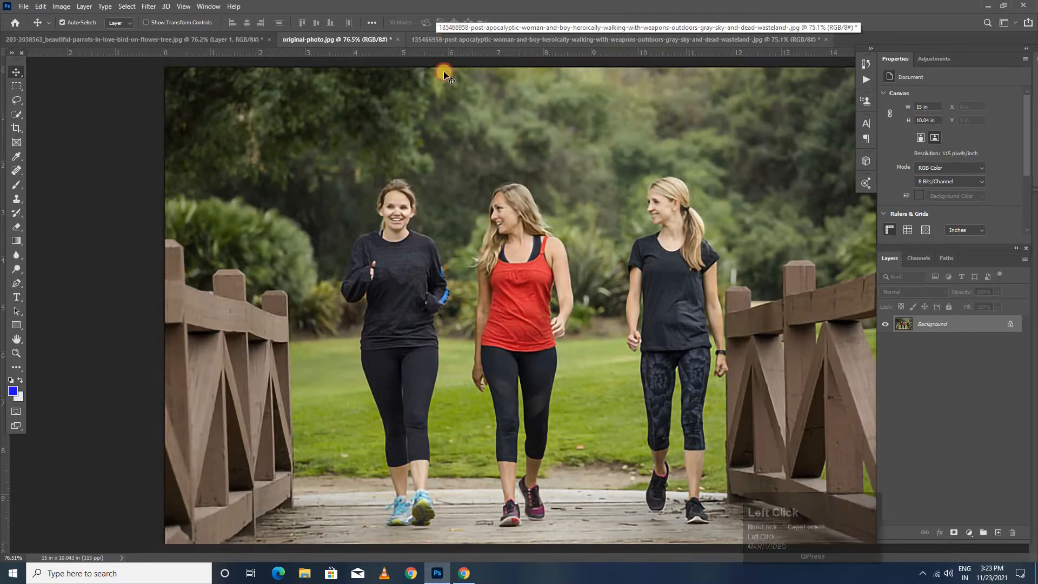
left_click(438, 40)
left_click(210, 40)
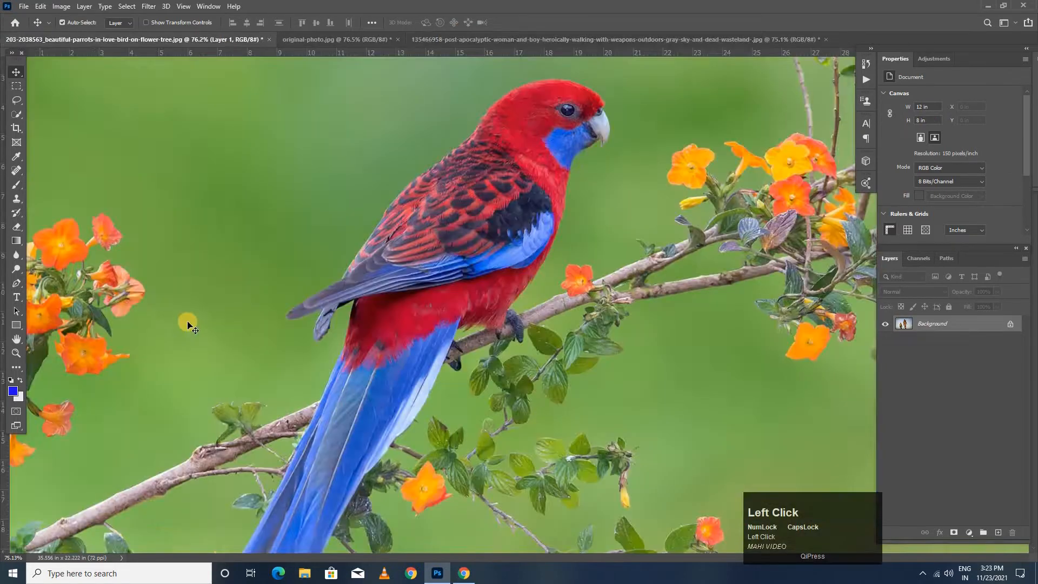
left_click_drag(303, 285, 318, 283)
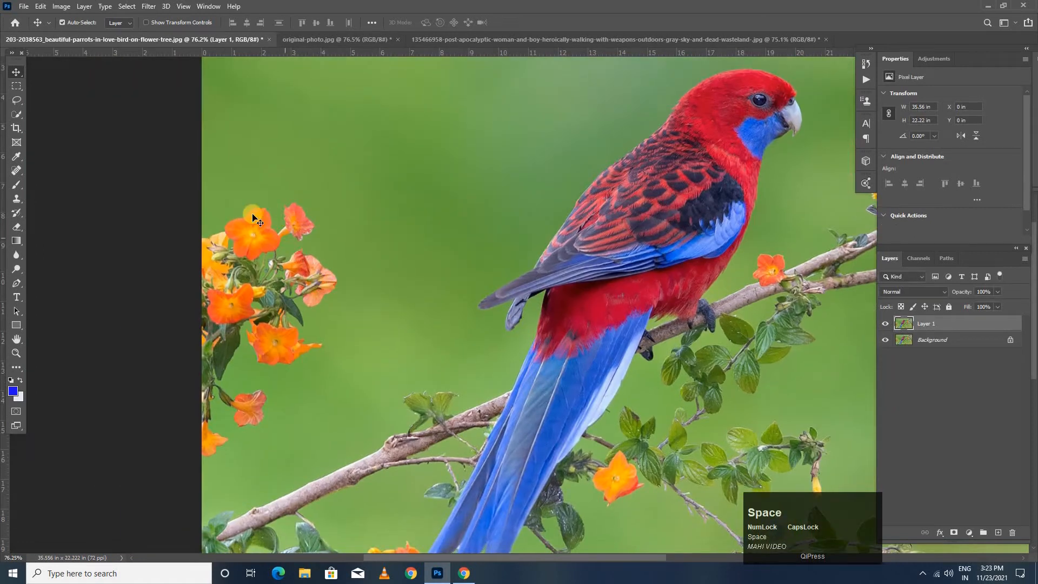
key("ctrl+a")
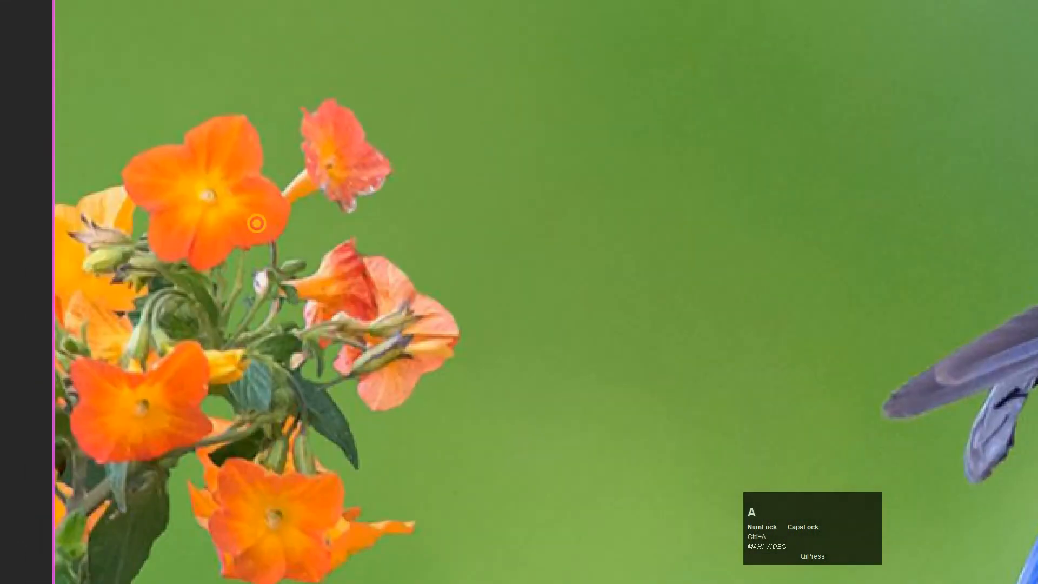
left_click(81, 42)
mouse_move(74, 99)
left_mouse_down()
mouse_move(481, 103)
mouse_move(454, 582)
mouse_move(135, 559)
mouse_move(26, 173)
mouse_move(95, 81)
left_mouse_up()
key("ctrl+a")
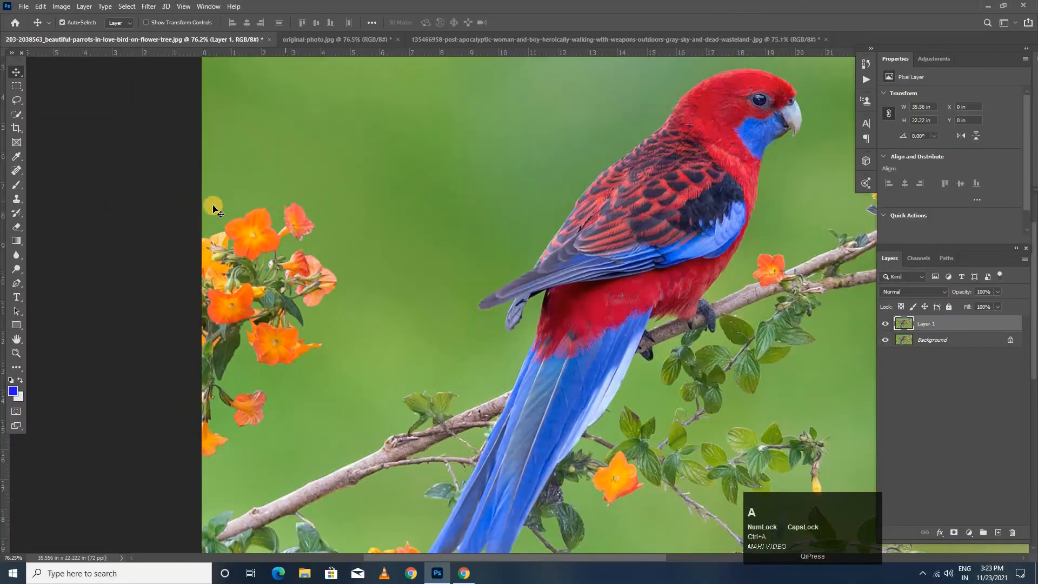
- Lasso the orange flower cluster at the photo's left edge with a freehand selection about 4.7 by 9.2 in
left_click(16, 114)
left_click(16, 100)
left_click_drag(205, 207, 256, 197)
left_click_drag(333, 256, 342, 296)
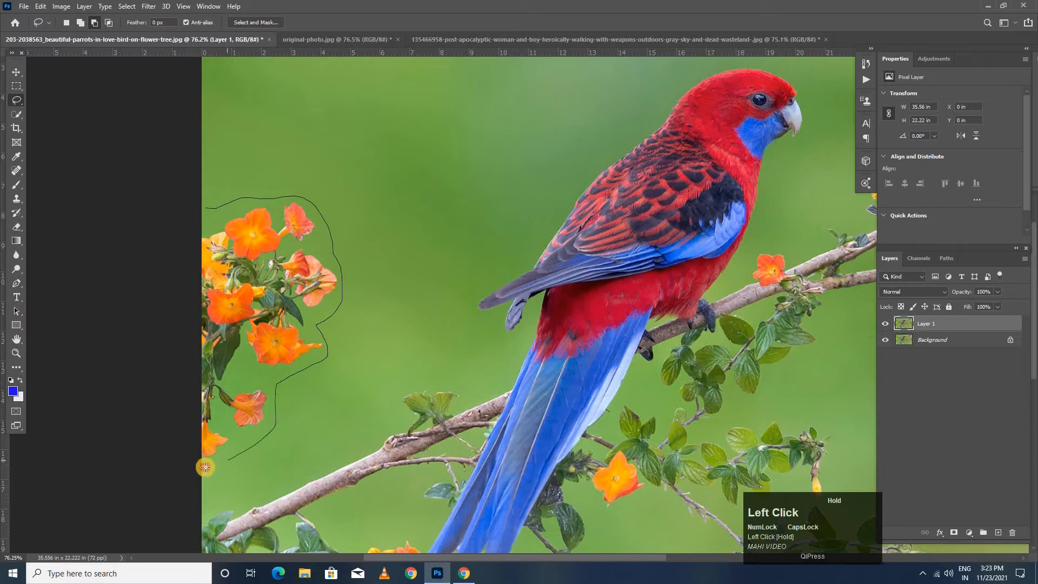
mouse_move(203, 438)
left_mouse_down()
mouse_move(192, 237)
mouse_move(195, 209)
mouse_move(214, 207)
left_mouse_up()
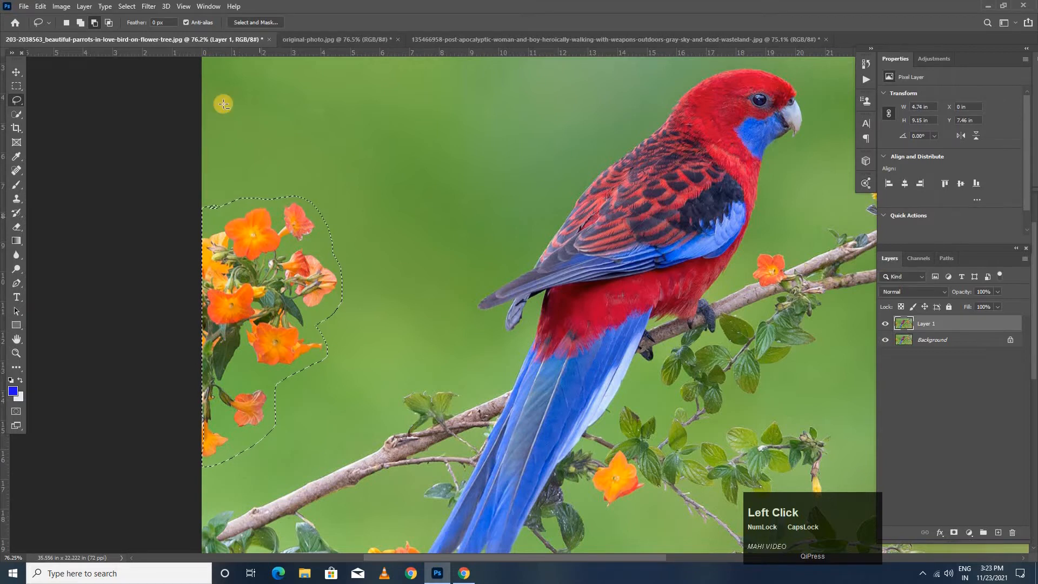
- Fill the selected flower cluster with Content-Aware contents in Normal mode at 100% opacity, and deselect
left_click(41, 6)
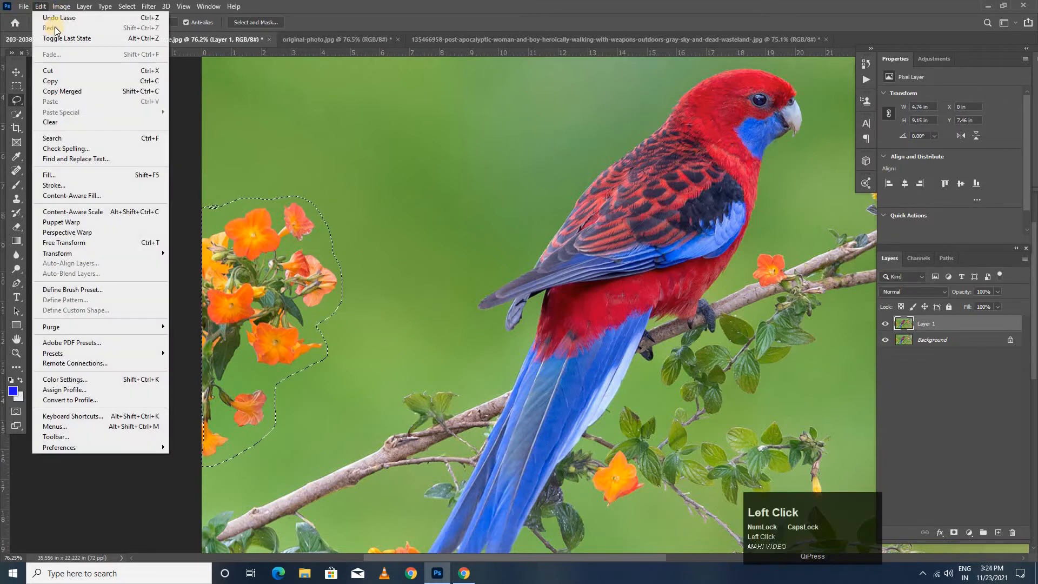
left_click(64, 174)
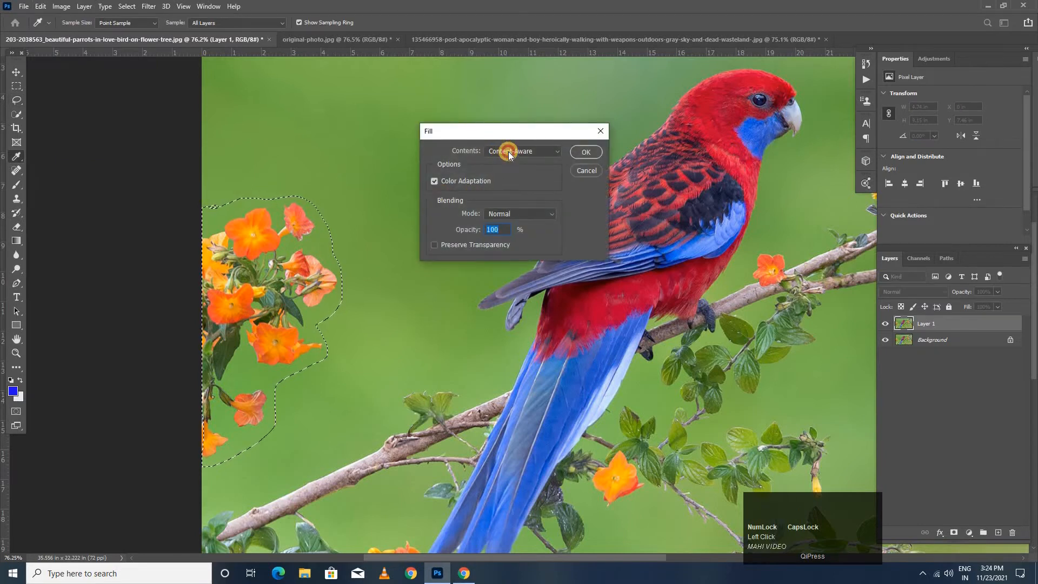
left_click(553, 152)
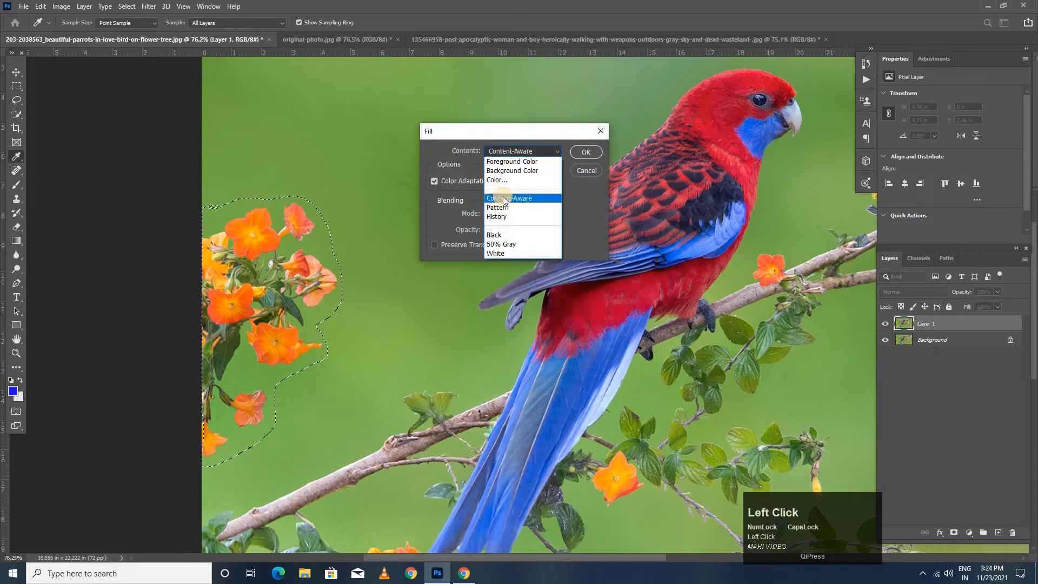
left_click(504, 198)
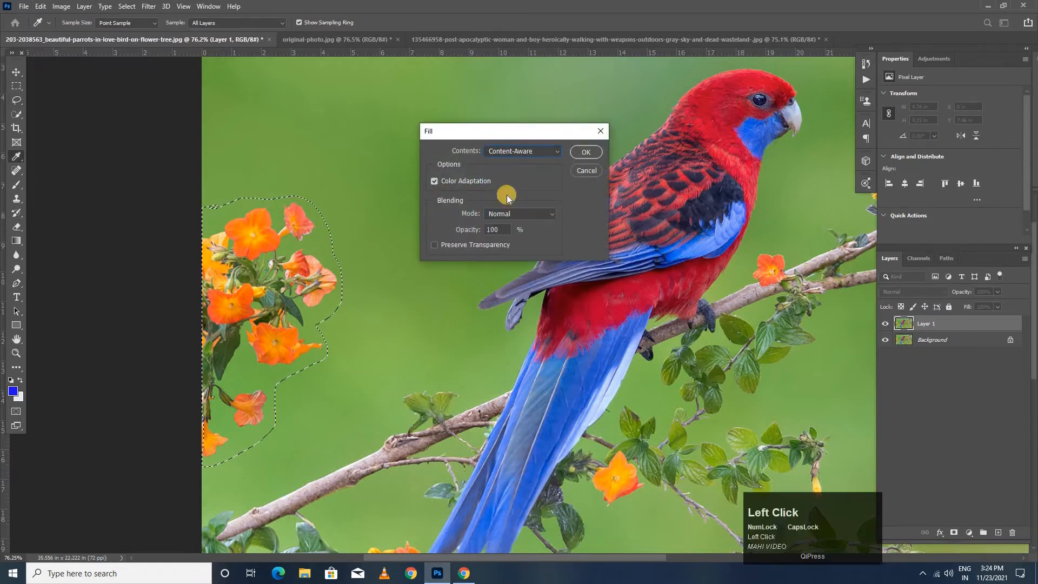
left_click(592, 151)
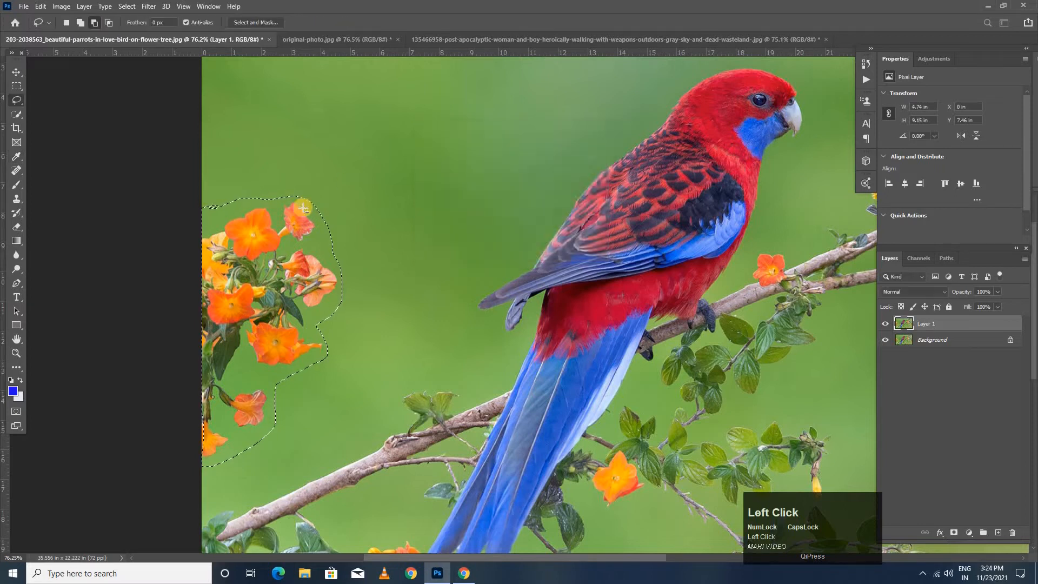
key("ctrl+d")
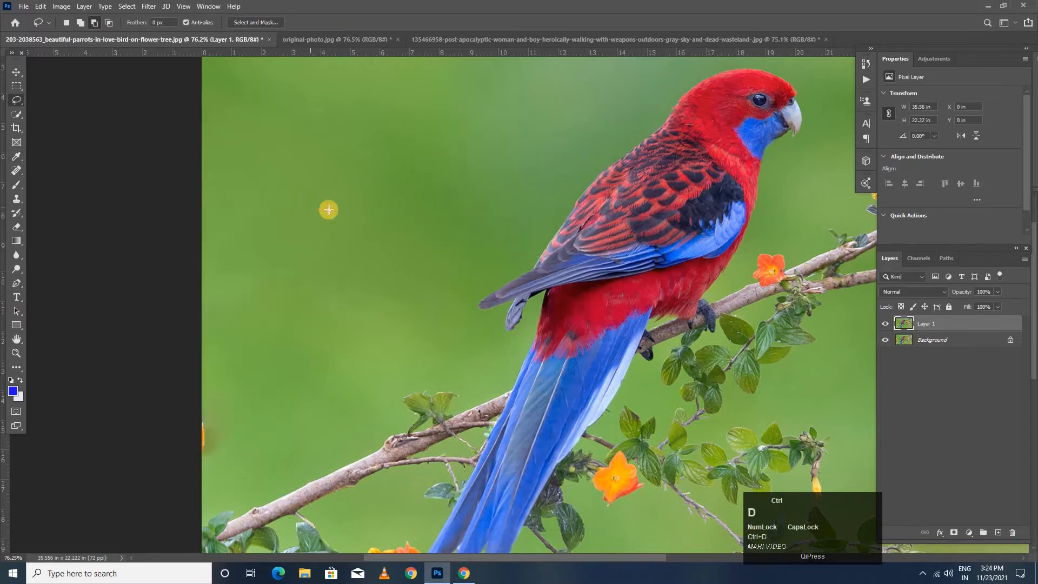
- Examine the leafy twig with hanging orange flowers near the bottom of the photo, below and right of the parrot's tail
scroll(369, 273, "down", 2)
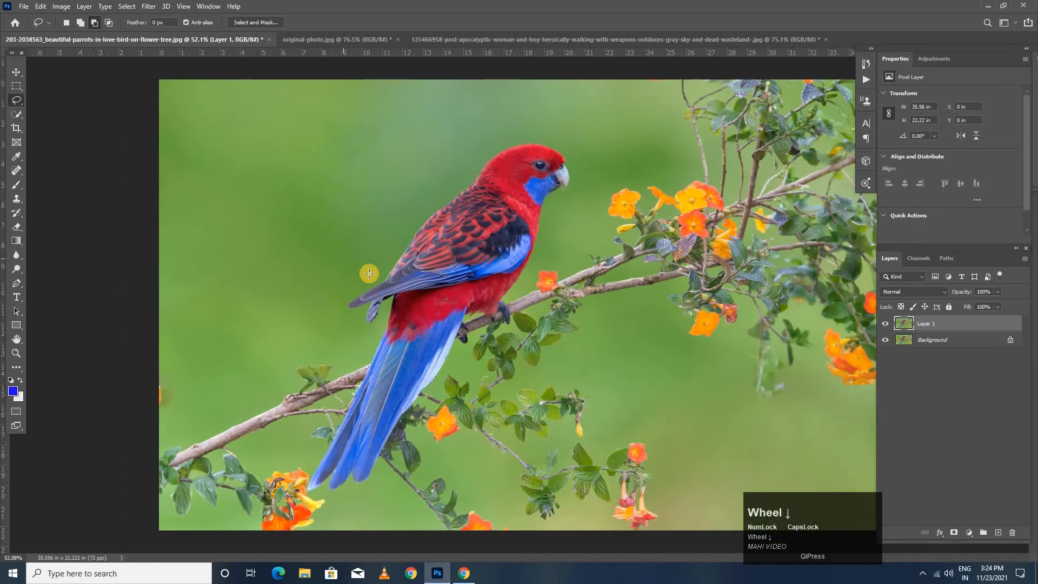
scroll(450, 311, "up", 1)
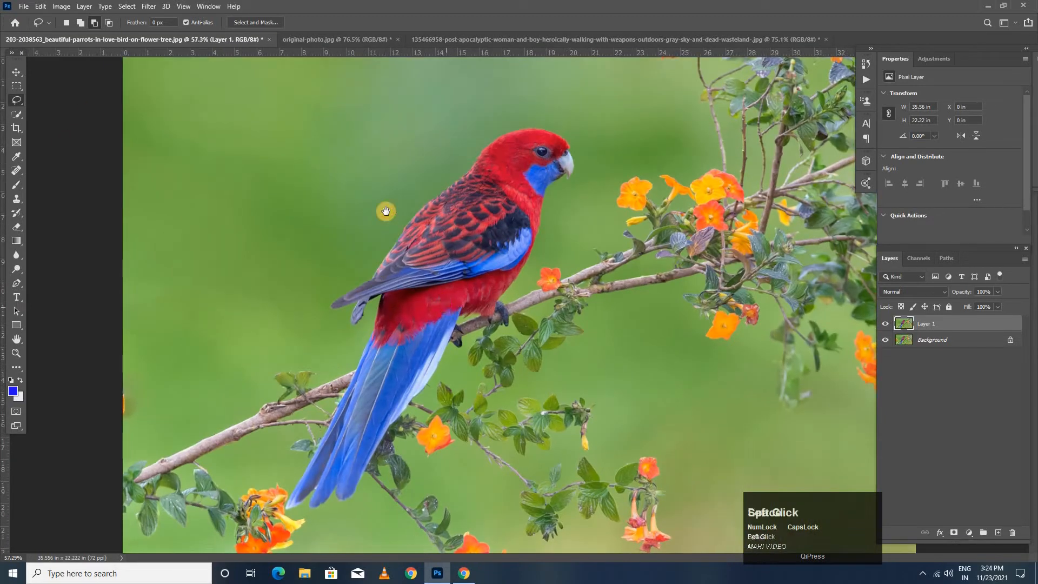
scroll(443, 305, "up", 5)
left_click_drag(442, 306, 365, 191)
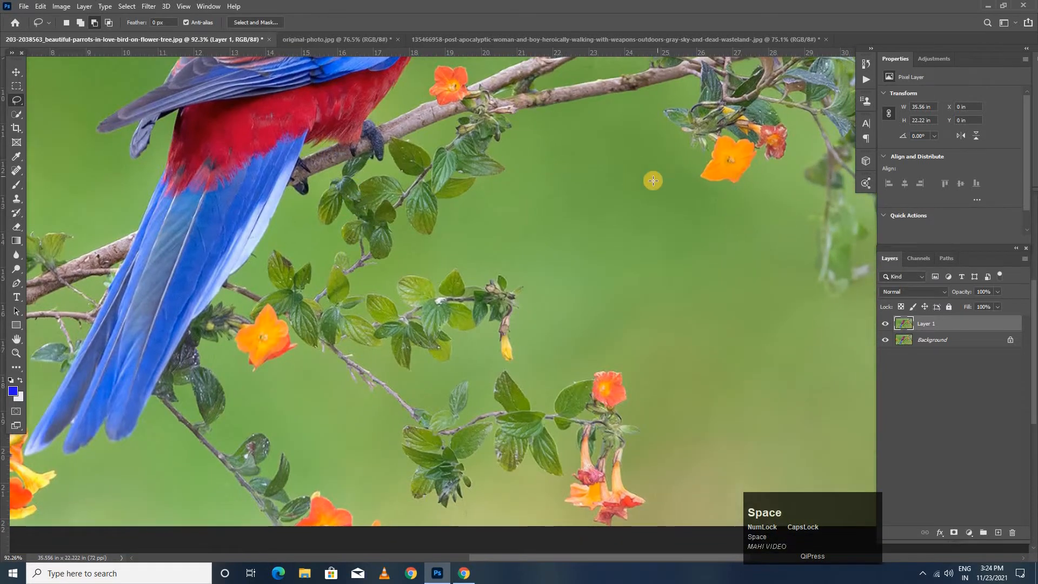
left_click_drag(268, 172, 221, 133)
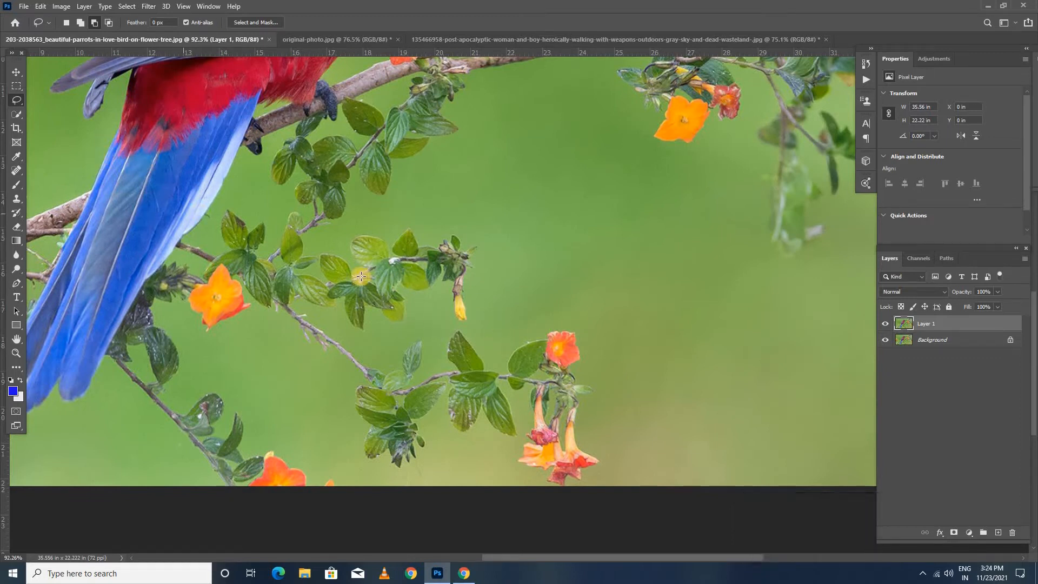
scroll(361, 276, "down", 3)
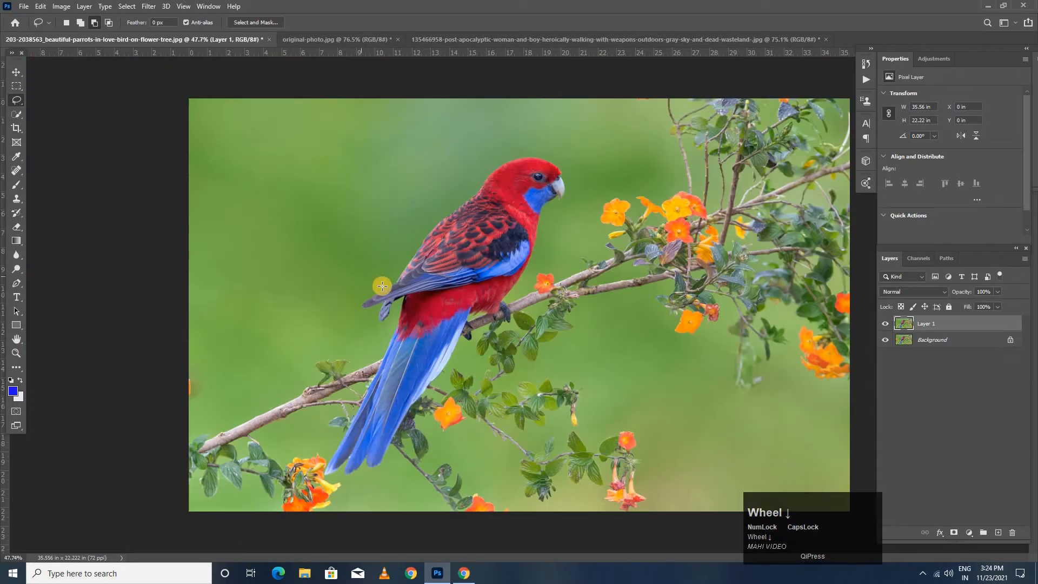
key("ctrl+a")
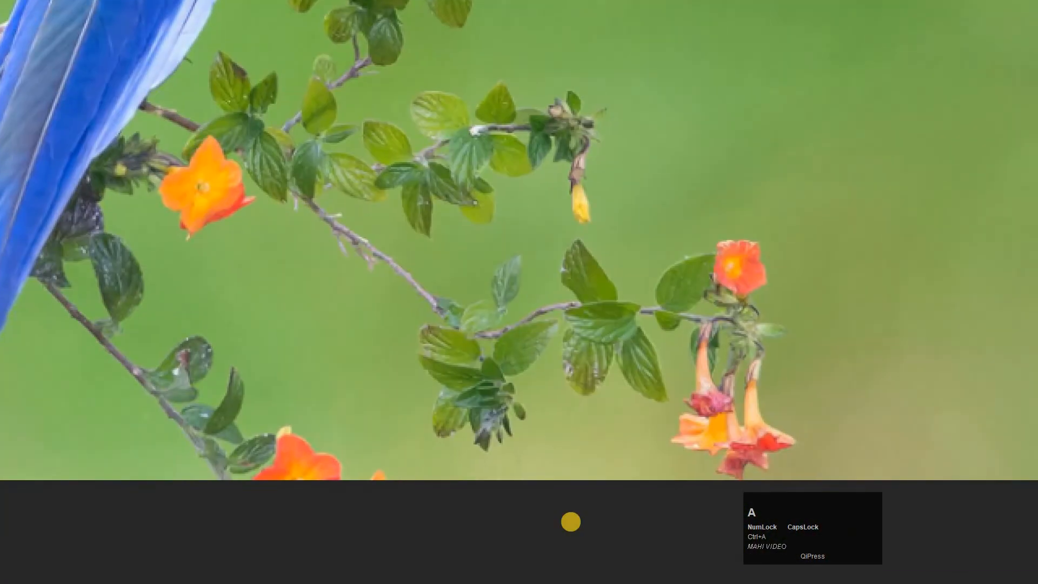
left_click(570, 514)
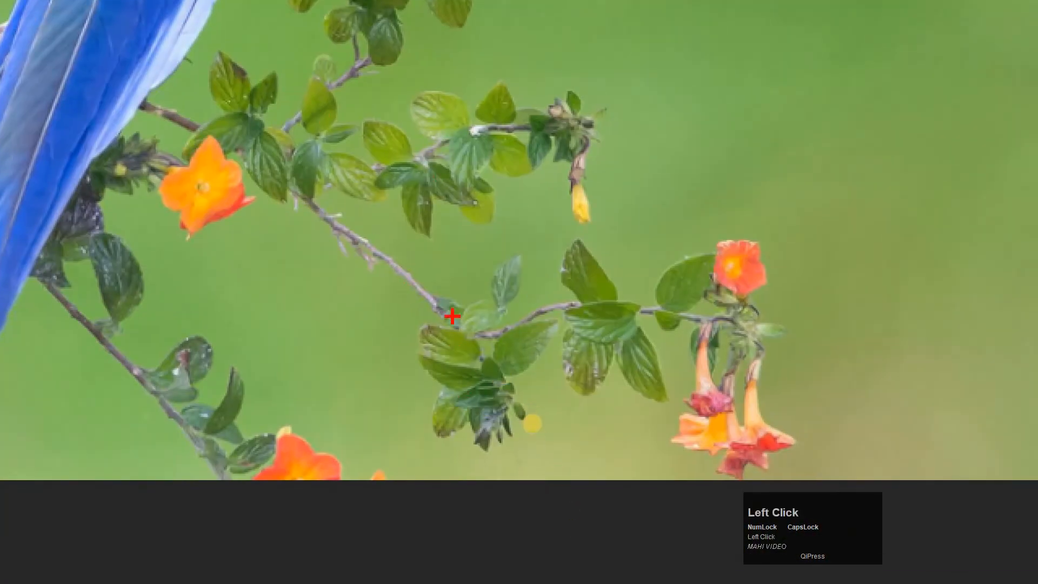
mouse_move(460, 259)
left_mouse_down()
mouse_move(586, 218)
mouse_move(791, 223)
mouse_move(850, 294)
mouse_move(783, 468)
mouse_move(774, 537)
mouse_move(692, 537)
mouse_move(363, 448)
mouse_move(362, 419)
mouse_move(464, 236)
left_mouse_up()
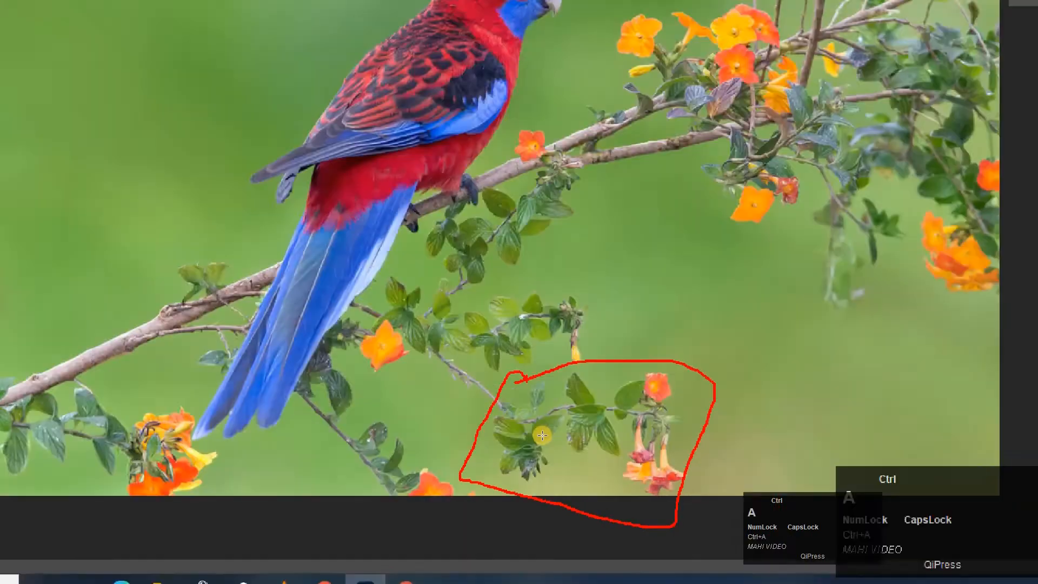
key("ctrl+a")
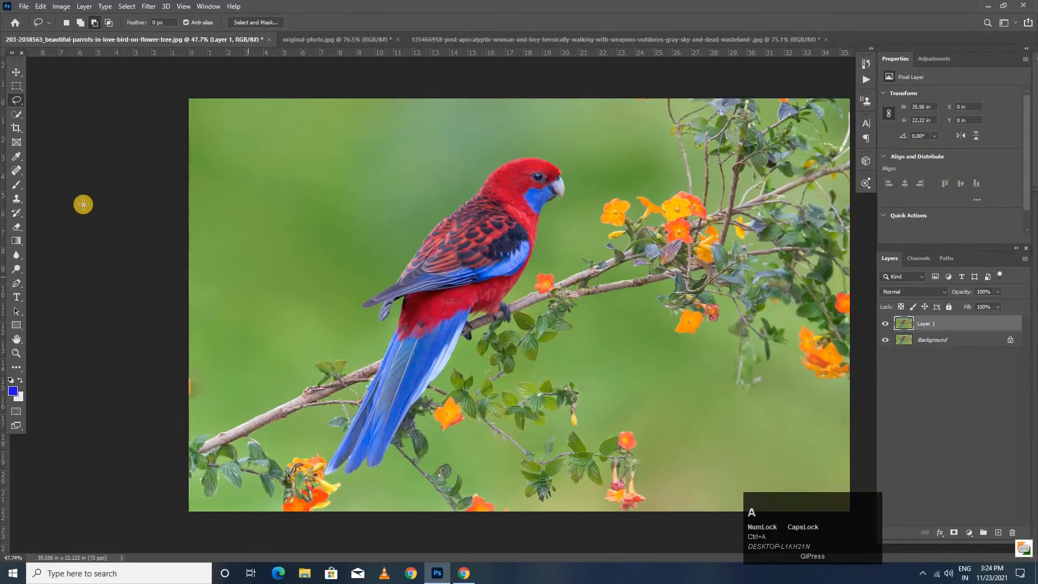
- Outline the leafy twig with hanging flowers near the photo's bottom edge using the Patch tool, about 7.6 by 4.7 in
left_click(16, 171)
right_click(23, 172)
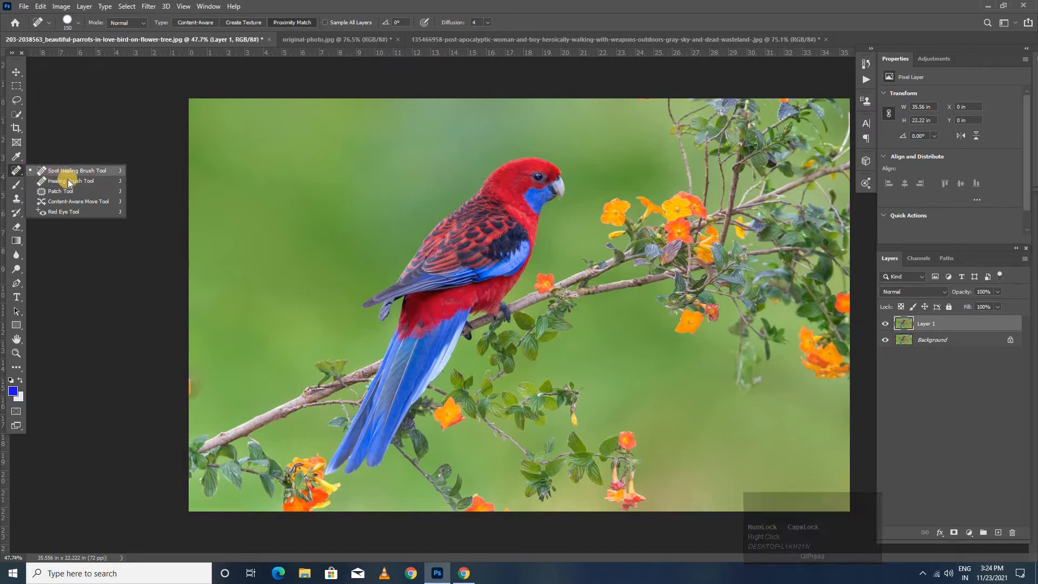
left_click(56, 192)
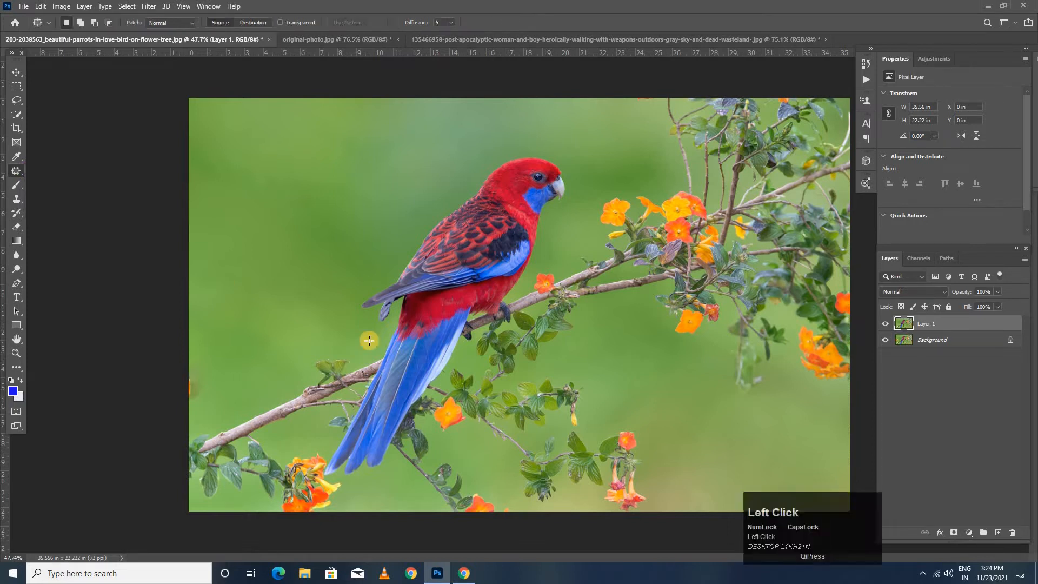
key("Caps_Lock")
scroll(572, 440, "up", 3)
mouse_move(545, 423)
left_mouse_down()
mouse_move(407, 261)
mouse_move(437, 277)
mouse_move(380, 292)
mouse_move(324, 347)
mouse_move(347, 401)
left_mouse_up()
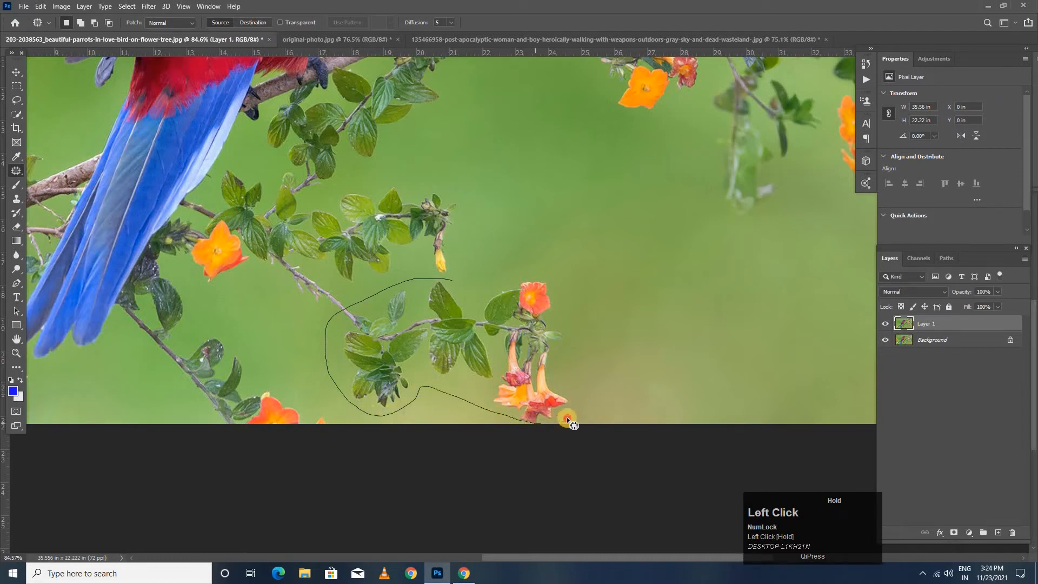
left_click_drag(575, 394, 562, 288)
left_click_drag(483, 271, 446, 278)
- Patch the outlined twig with the clean green background to its right, and deselect
left_click_drag(559, 342, 751, 306)
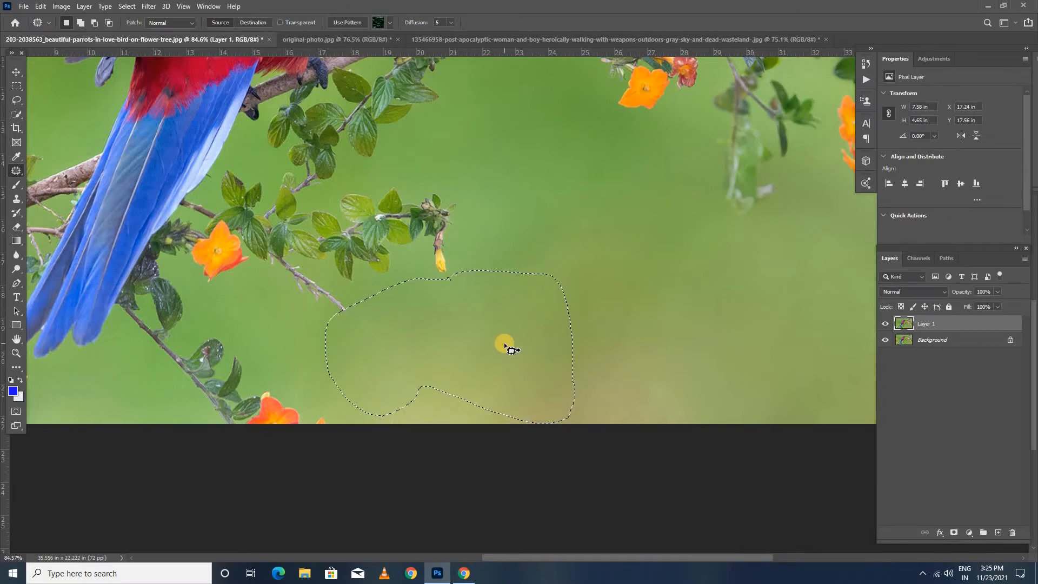
key("ctrl+d")
scroll(537, 343, "down", 3)
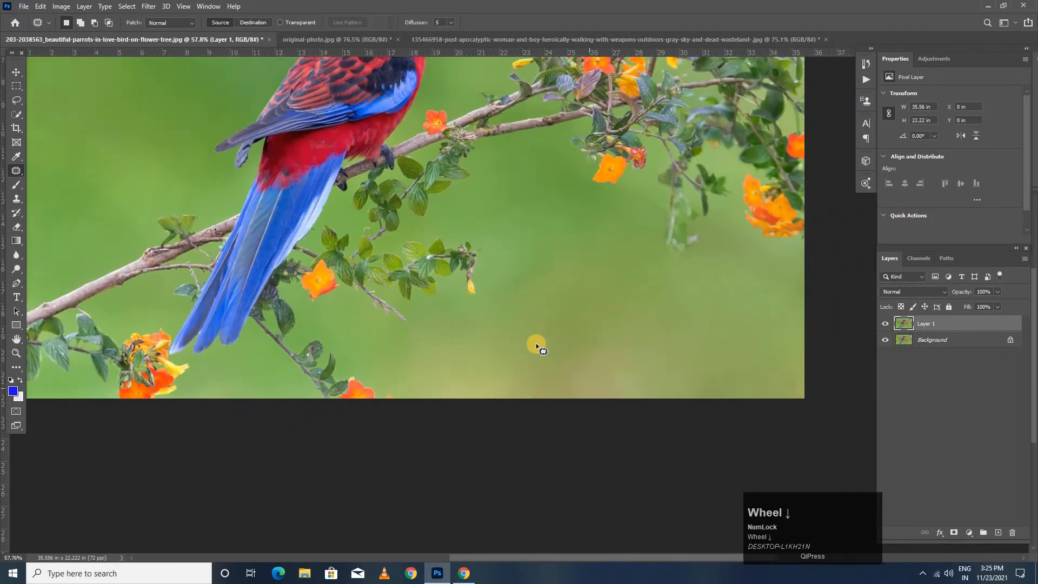
scroll(516, 302, "up", 1)
left_click(436, 232)
key("space")
scroll(453, 264, "up", 3)
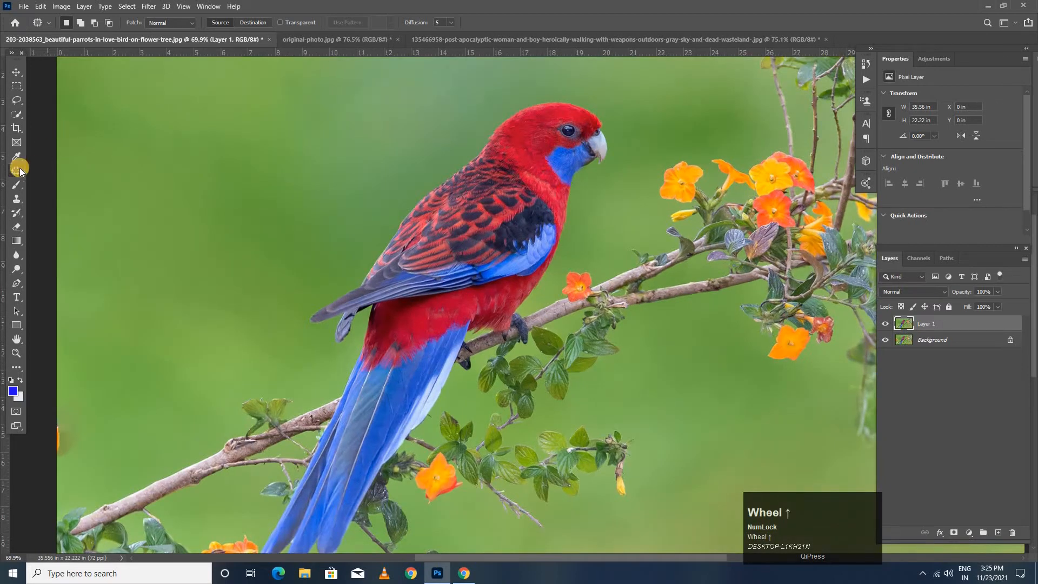
- Try to cover the leafy twig below the parrot with sampled green background using the Clone Stamp tool
left_click(16, 197)
right_click(16, 201)
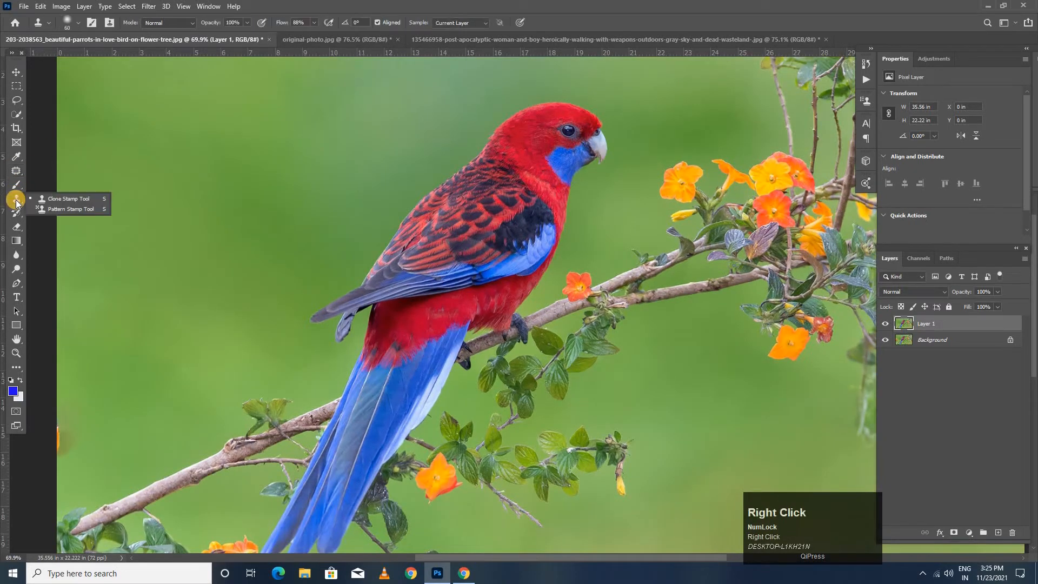
left_click(54, 198)
key("space")
left_click_drag(345, 290, 326, 220)
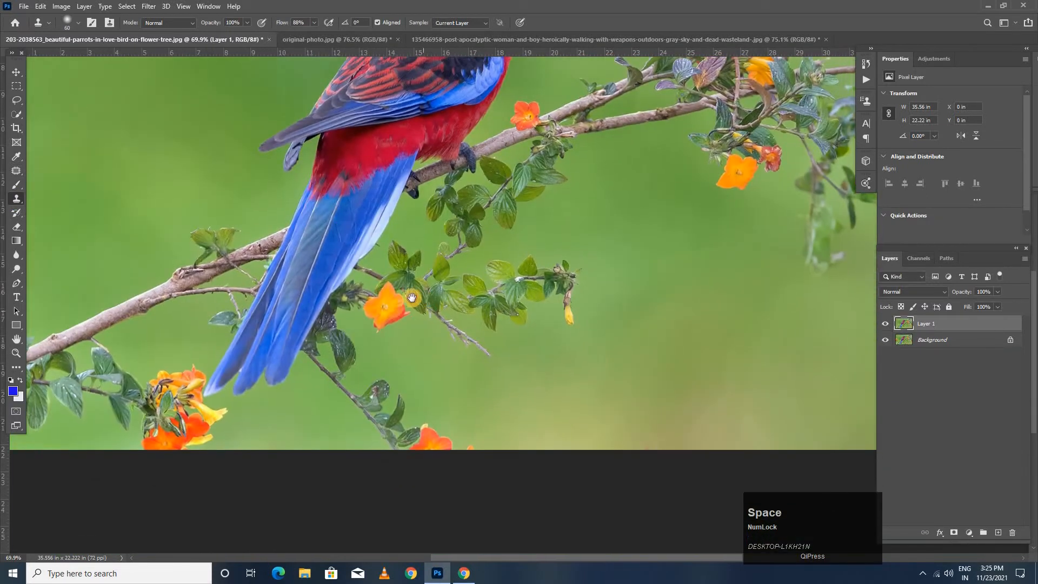
key("space")
left_click_drag(409, 299, 394, 298)
scroll(540, 299, "up", 3)
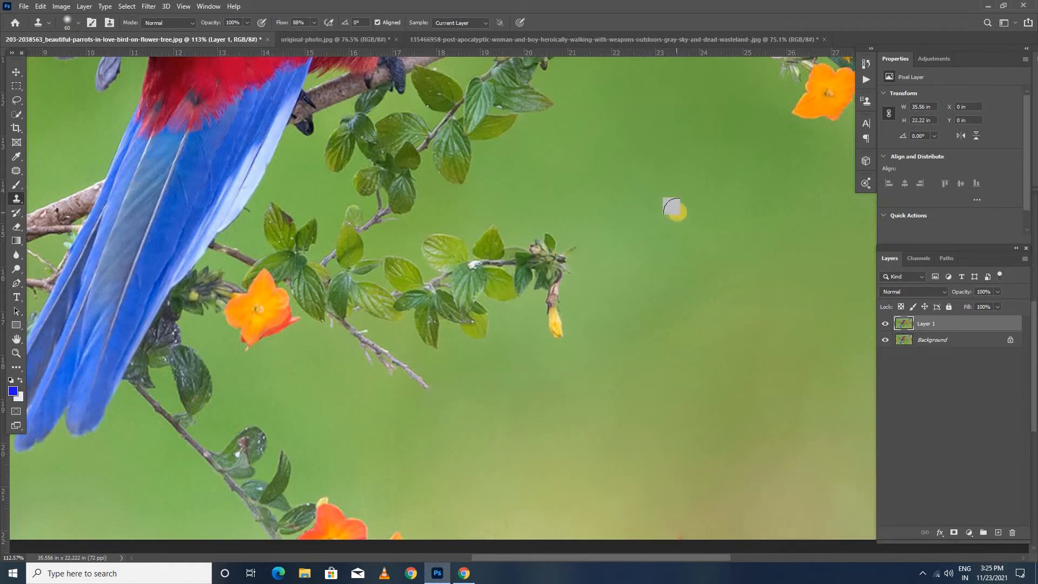
key("alt")
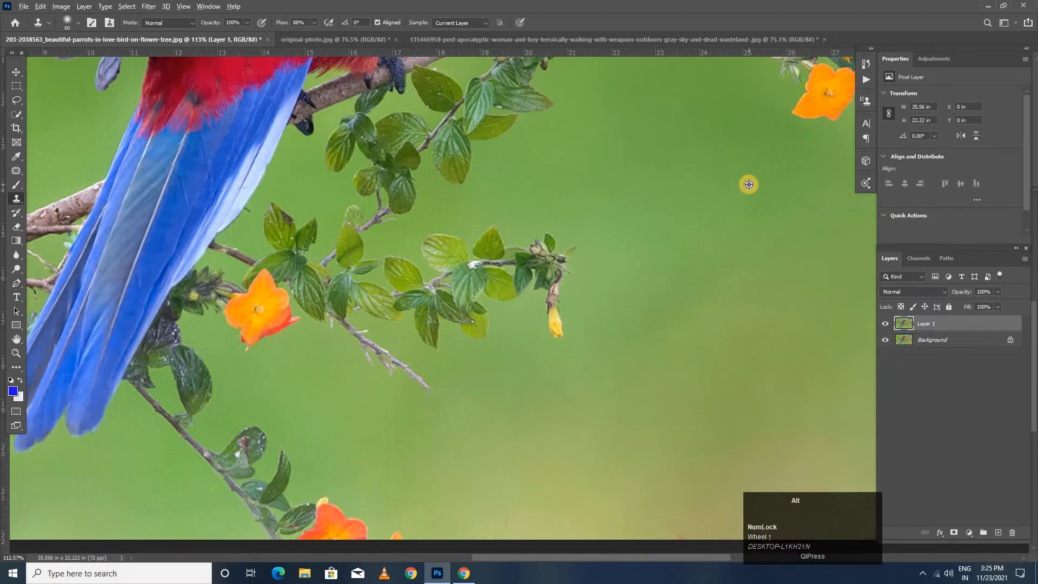
mouse_move(574, 244)
left_mouse_down()
mouse_move(500, 276)
mouse_move(575, 268)
mouse_move(506, 295)
mouse_move(499, 286)
mouse_move(546, 281)
mouse_move(550, 332)
mouse_move(545, 237)
mouse_move(442, 248)
mouse_move(518, 223)
mouse_move(509, 222)
mouse_move(430, 237)
mouse_move(442, 283)
mouse_move(465, 292)
mouse_move(476, 257)
mouse_move(475, 291)
mouse_move(491, 263)
mouse_move(482, 316)
mouse_move(552, 266)
mouse_move(522, 234)
mouse_move(578, 237)
mouse_move(613, 272)
left_mouse_up()
key("ctrl+z")
- Outline the outer end of the leafy twig with the yellow bud, patch it with clean green background to its upper right, and deselect
left_click(18, 170)
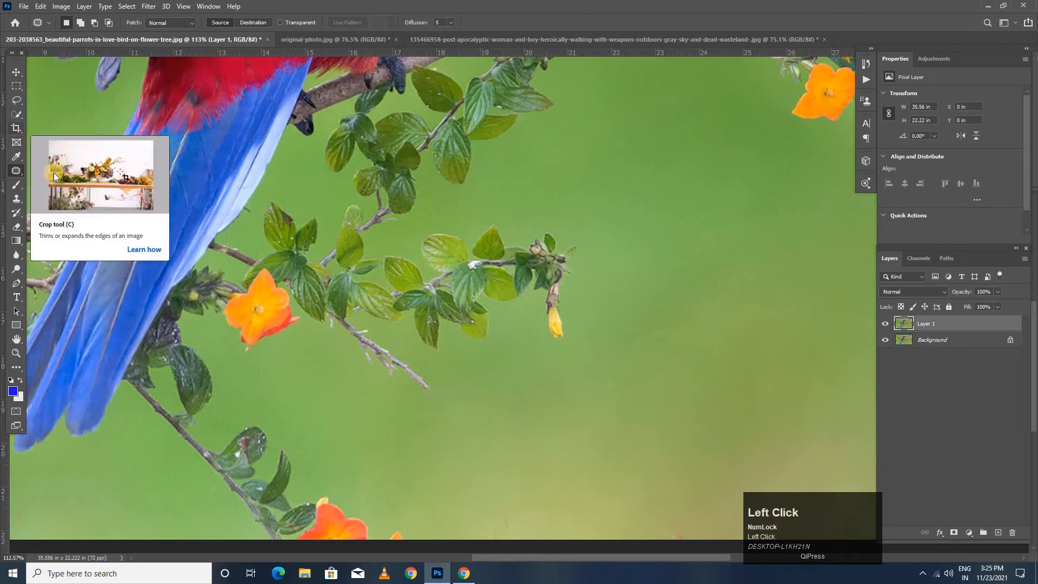
left_click_drag(475, 212, 583, 234)
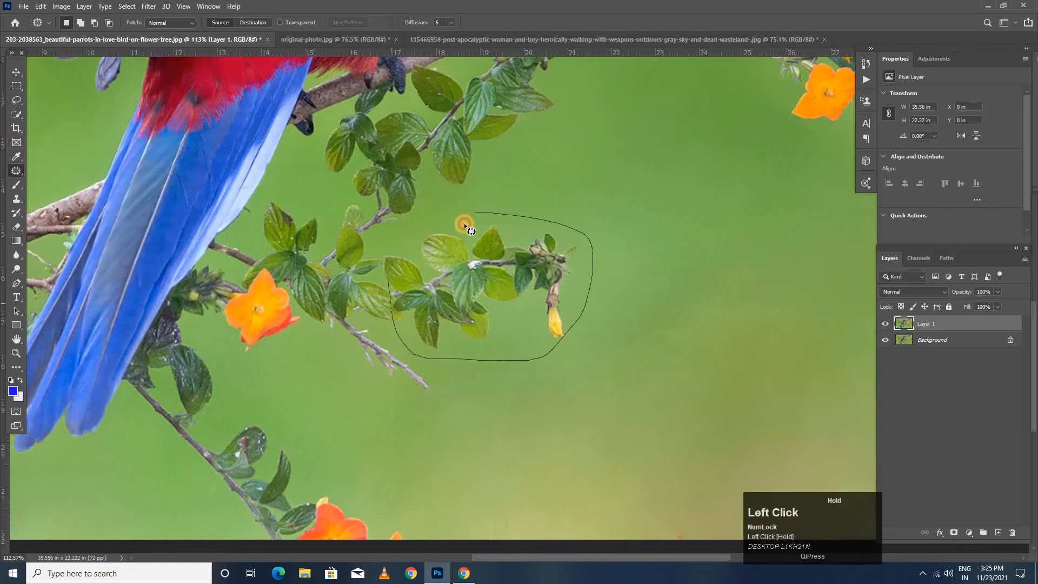
left_click_drag(486, 215, 486, 215)
left_click_drag(495, 264, 707, 162)
key("ctrl+d")
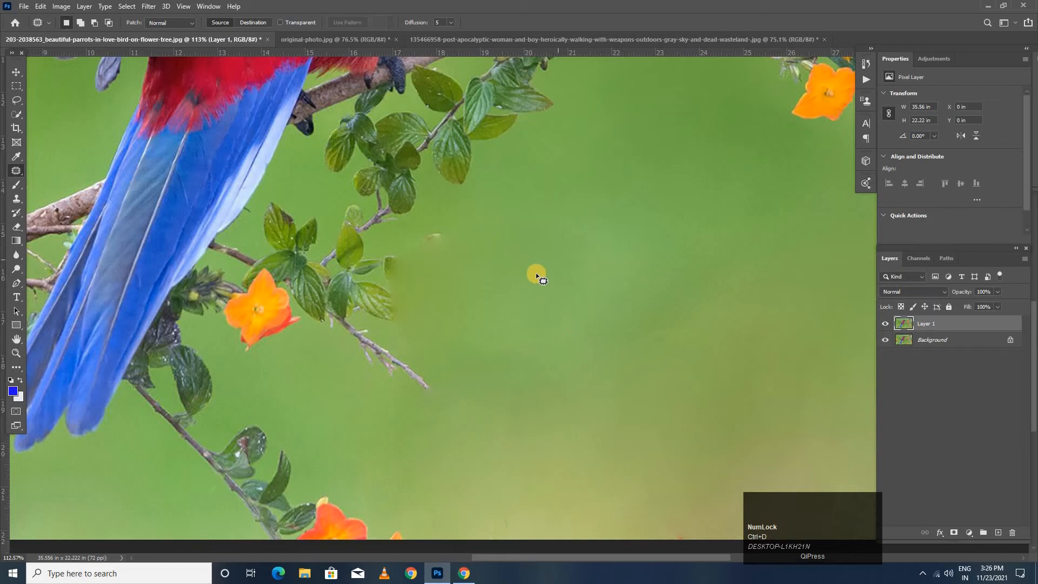
scroll(536, 272, "up", 3)
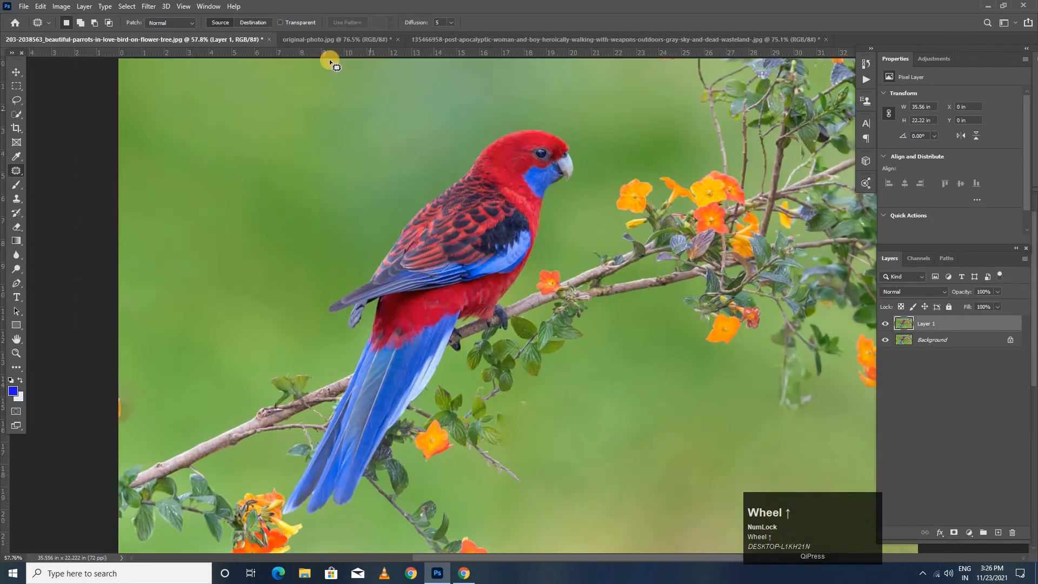
- Switch to original-photo.jpg and lasso a loose outline around the leftmost woman, about 2.7 by 7.6 in
left_click(323, 42)
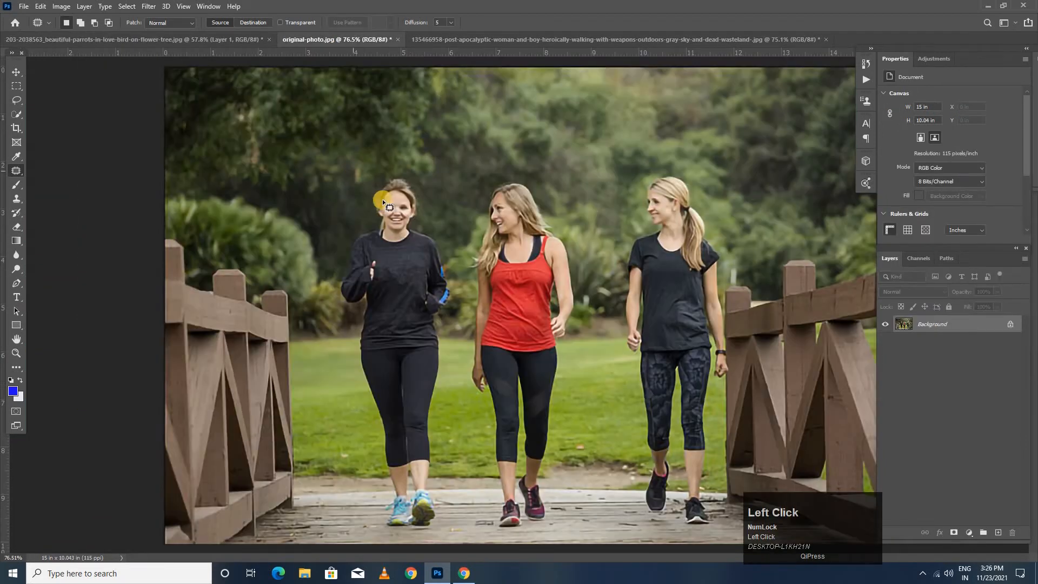
right_click(17, 100)
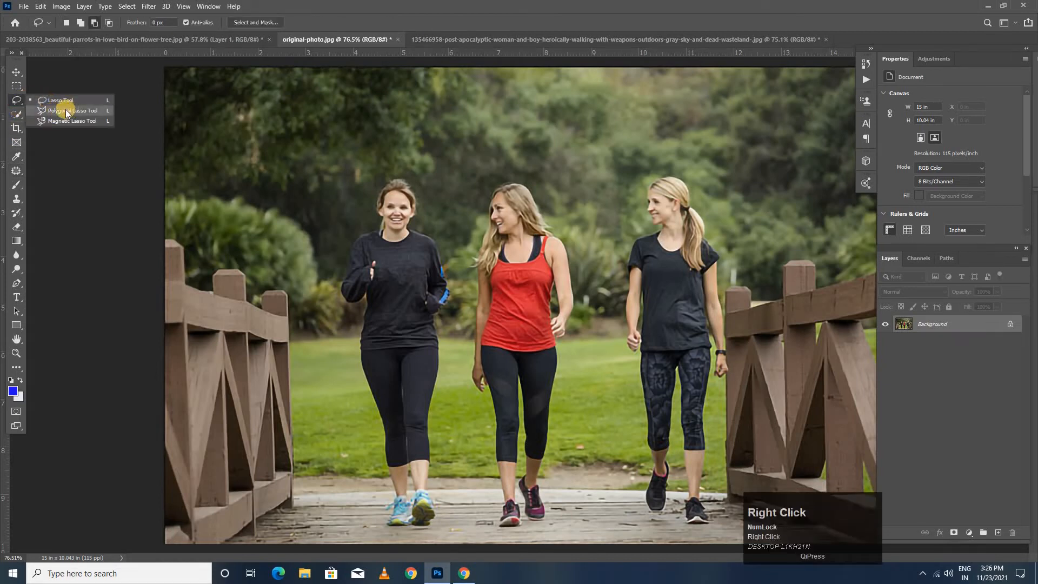
left_click(53, 103)
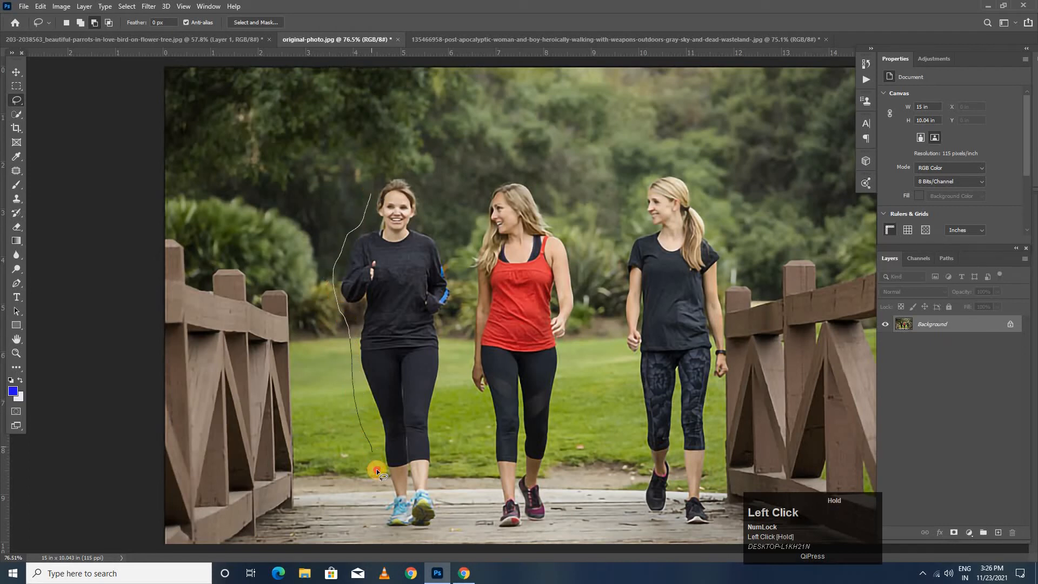
left_click_drag(389, 532, 425, 534)
mouse_move(438, 477)
left_mouse_down()
mouse_move(434, 392)
mouse_move(447, 354)
left_mouse_up()
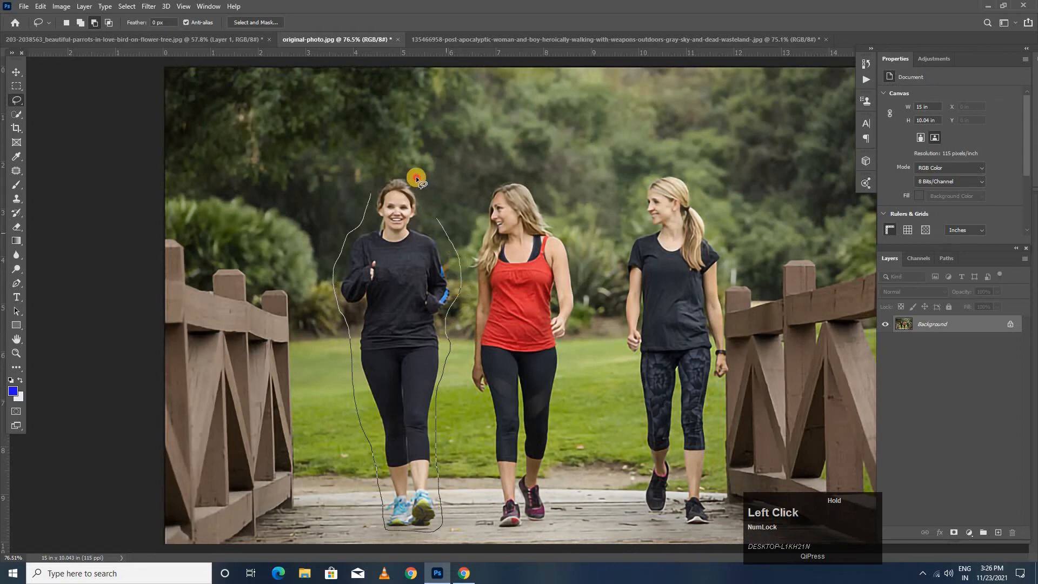
left_click_drag(377, 188, 371, 192)
- Fill the selected woman with Content-Aware contents in Normal mode at 100% opacity with Color Adaptation, and deselect
left_click(41, 6)
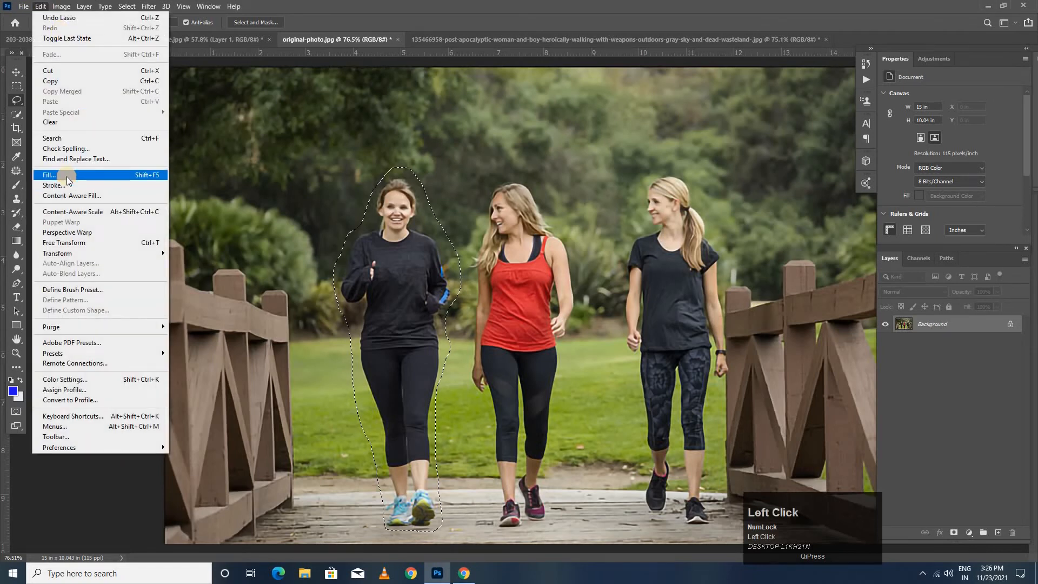
left_click(69, 174)
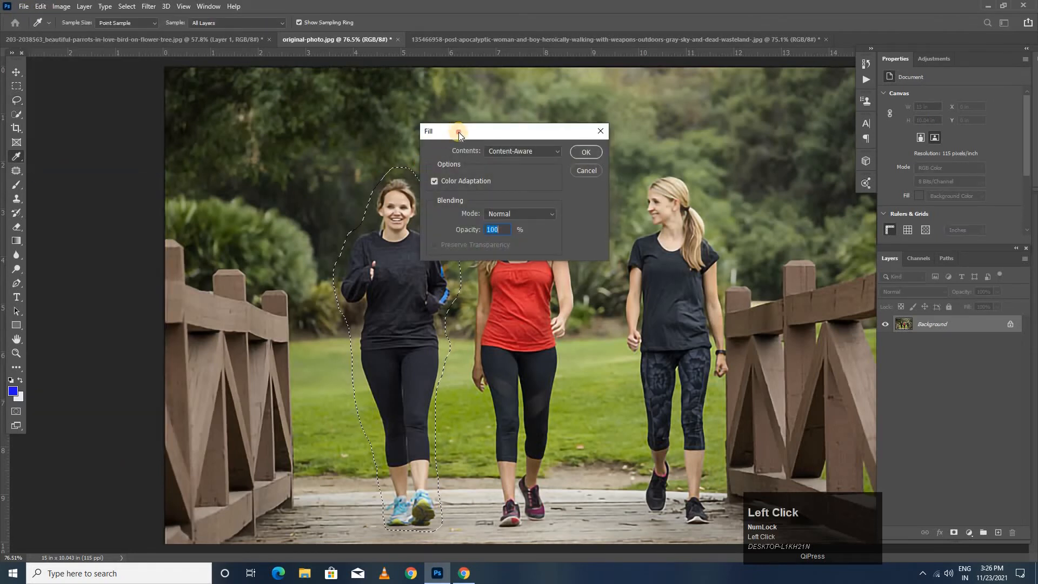
left_click_drag(579, 133, 693, 131)
left_click(627, 149)
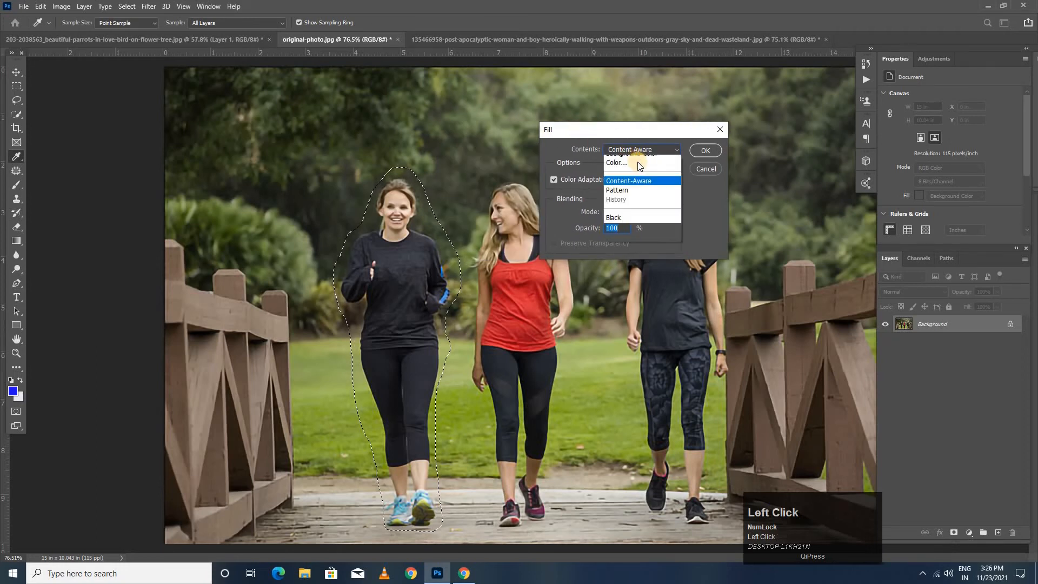
left_click(622, 197)
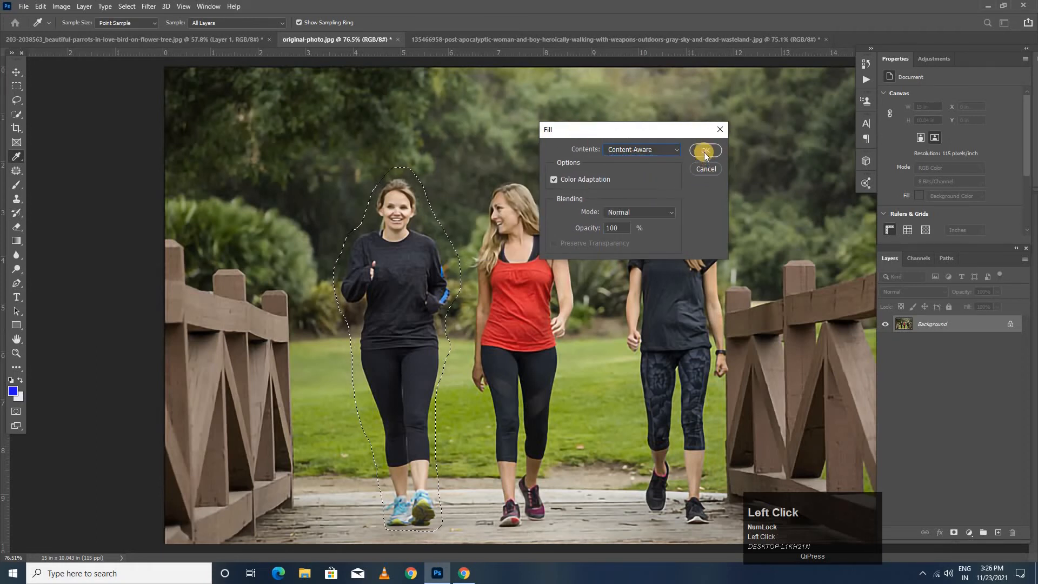
left_click(703, 150)
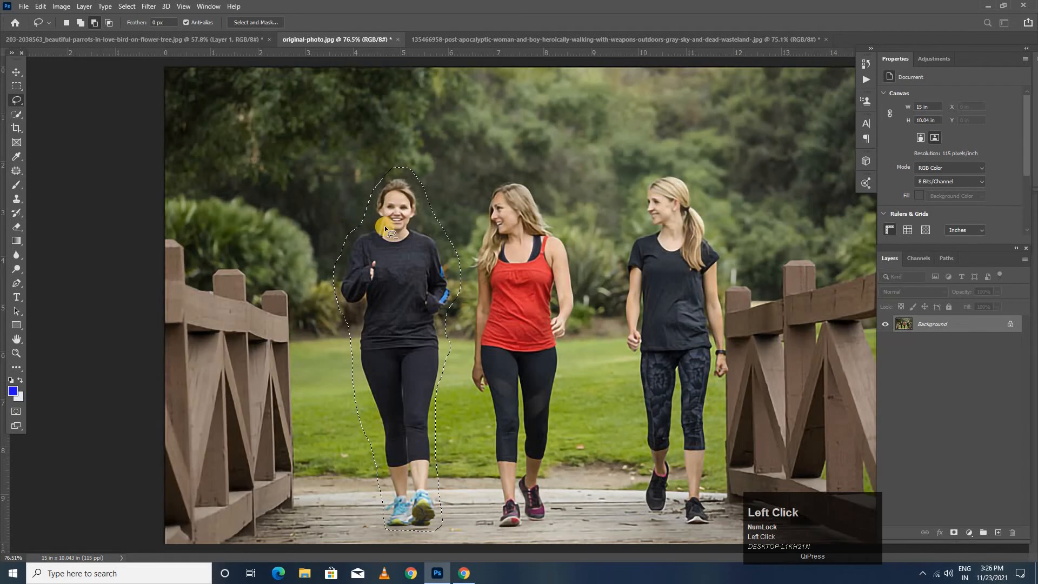
key("ctrl+d")
- Patch the leftover blotch on the lawn, an area about 2.1 by 1 in, with grass from below it, and deselect
scroll(380, 344, "up", 3)
key("space")
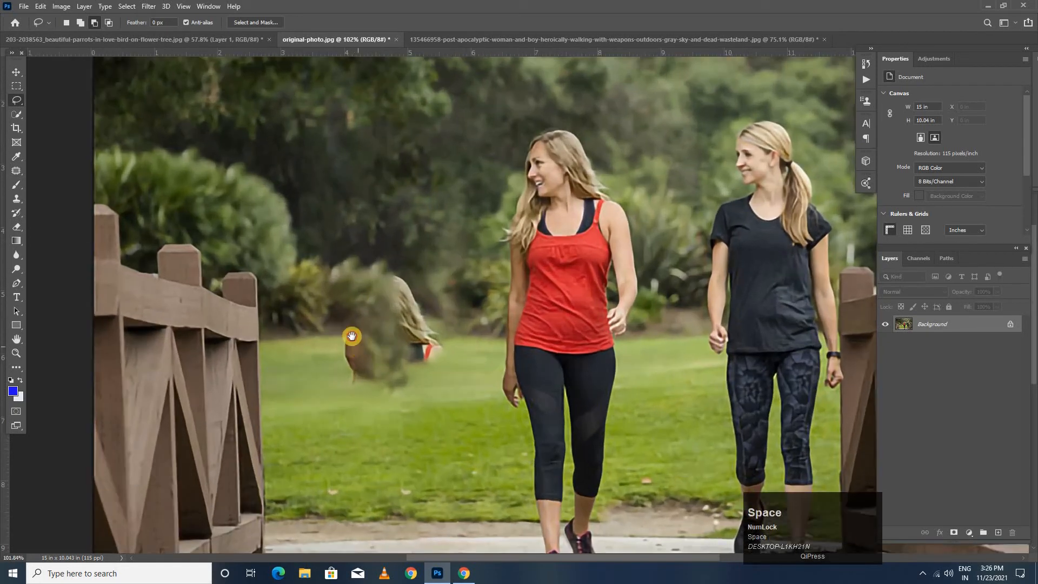
left_click_drag(352, 336, 348, 313)
scroll(352, 315, "up", 2)
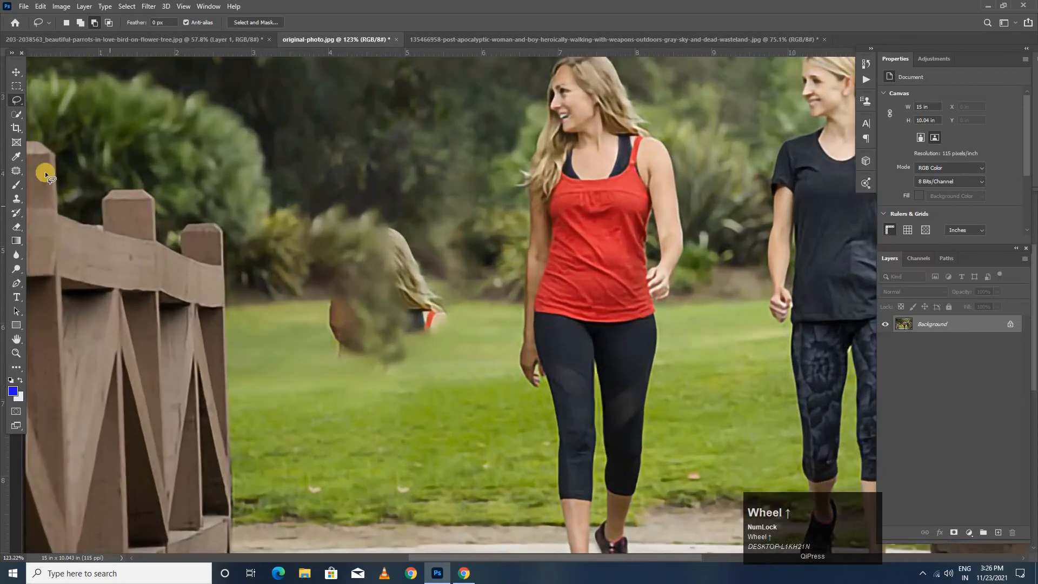
left_click(17, 170)
right_click(17, 170)
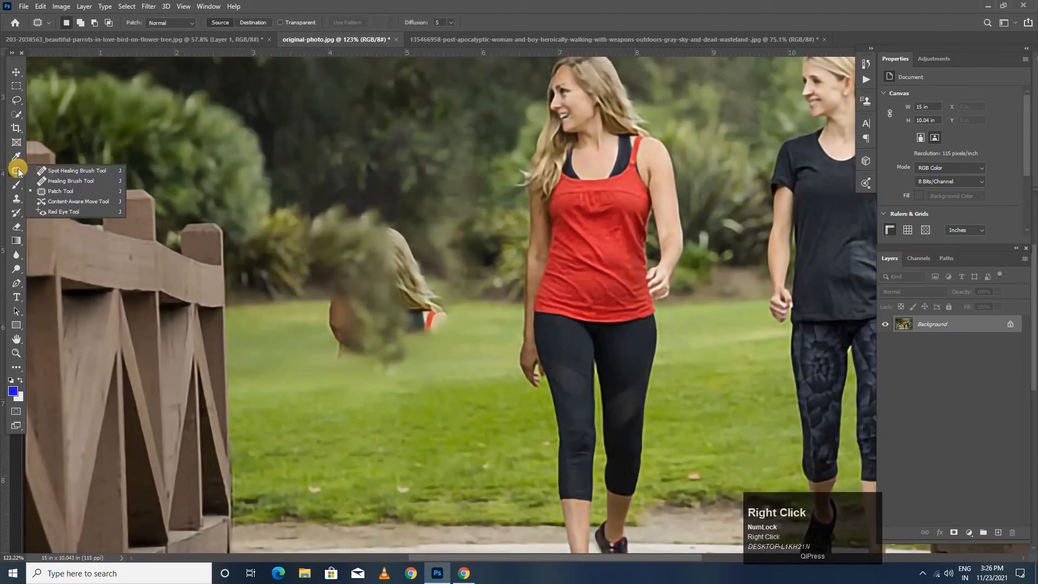
left_click(58, 191)
mouse_move(297, 306)
left_mouse_down()
mouse_move(453, 306)
mouse_move(456, 341)
mouse_move(425, 378)
mouse_move(345, 381)
mouse_move(299, 348)
mouse_move(303, 308)
mouse_move(322, 334)
mouse_move(338, 426)
left_mouse_up()
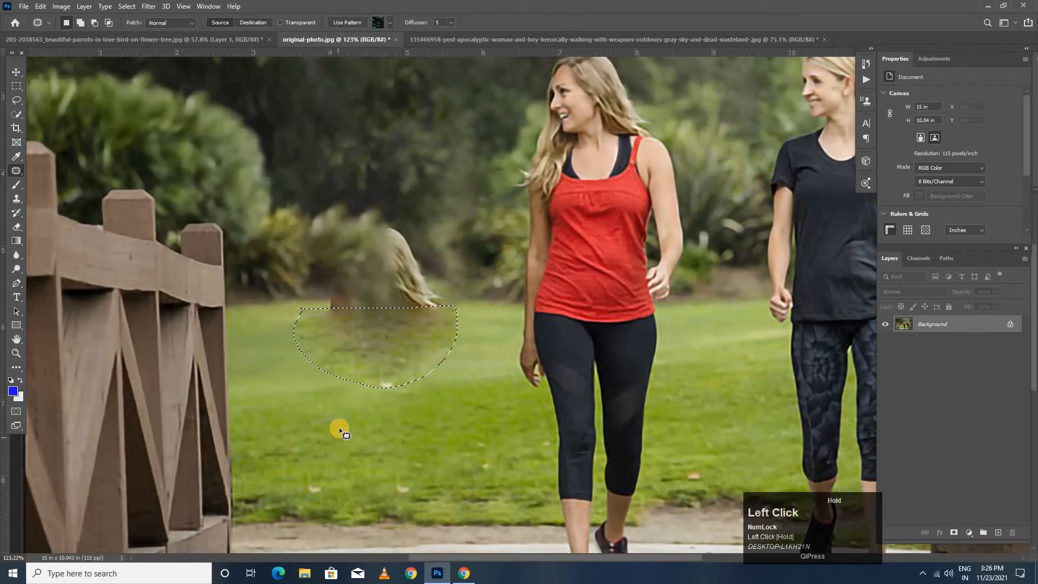
key("ctrl+d")
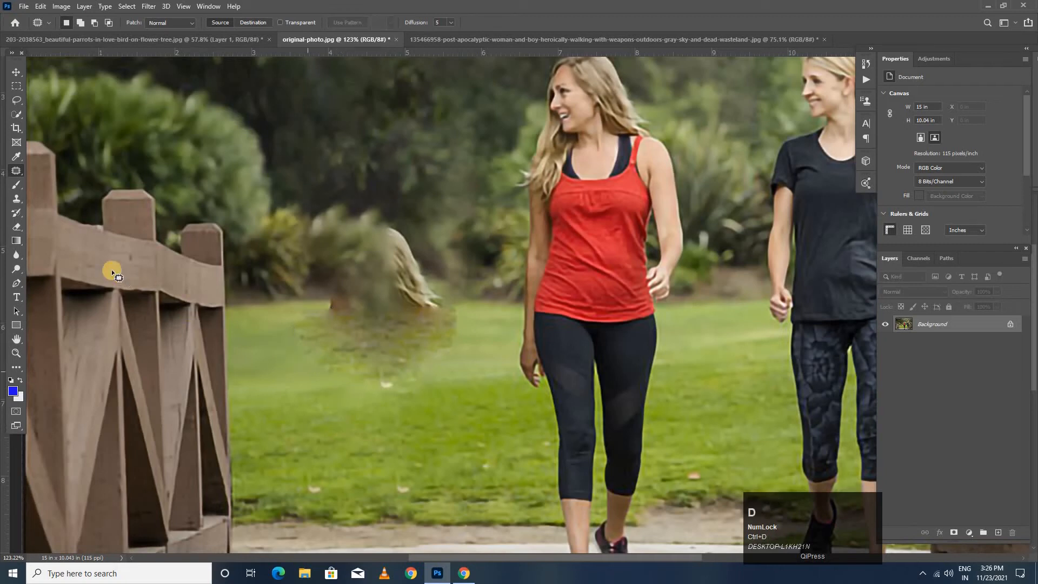
- Clone background over the leftover hair and blurred bush beside the fence using the Clone Stamp tool with a 90 px brush
right_click(16, 199)
left_click(68, 198)
left_click(437, 299)
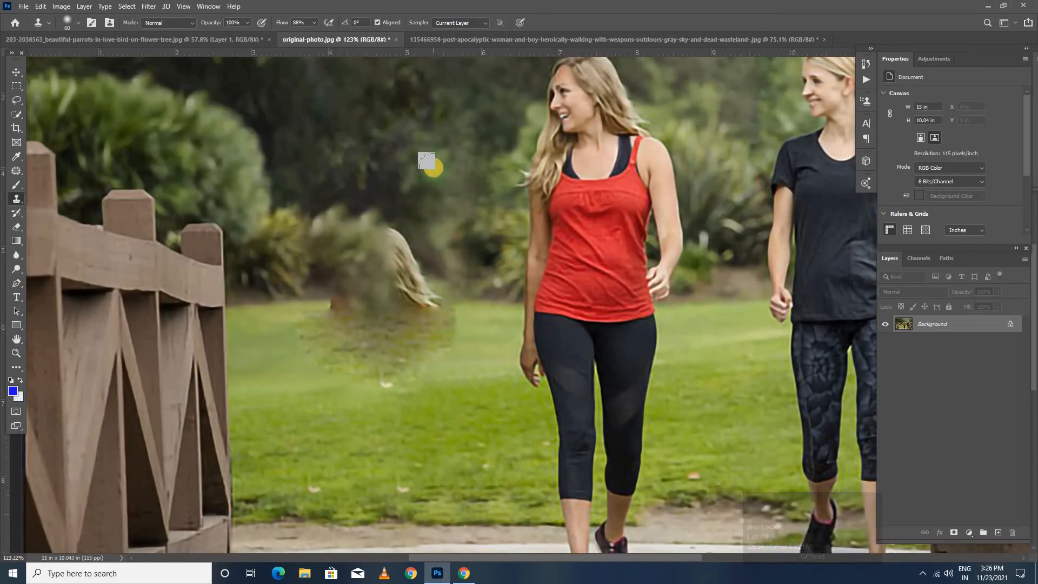
left_click(440, 137, "alt")
left_click_drag(440, 138, 406, 192)
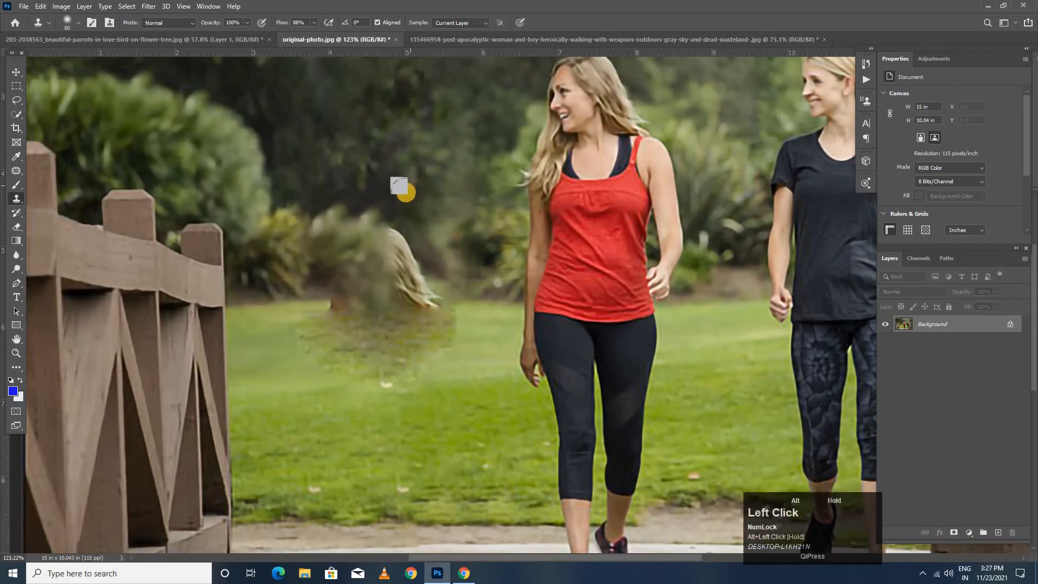
key("bracketright")
key("bracketright")
key("bracketright")
key("bracketright")
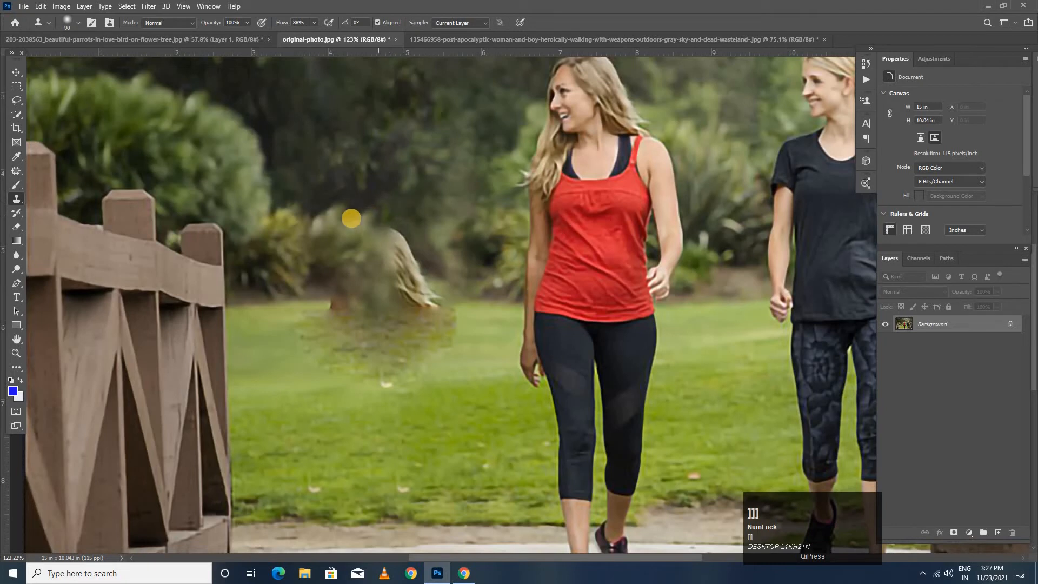
mouse_move(377, 239)
left_mouse_down()
mouse_move(411, 268)
mouse_move(346, 287)
mouse_move(326, 218)
mouse_move(359, 214)
mouse_move(416, 281)
mouse_move(505, 337)
mouse_move(431, 321)
mouse_move(409, 346)
mouse_move(398, 325)
mouse_move(433, 329)
mouse_move(408, 319)
mouse_move(381, 330)
mouse_move(384, 356)
mouse_move(315, 339)
left_mouse_up()
- Clone clean grass over the remaining dark smudge on the lawn between the fence and the woman in red
left_click(494, 331, "alt")
left_click(450, 327, "alt")
left_click(431, 331, "alt")
mouse_move(377, 329)
left_mouse_down()
mouse_move(329, 318)
mouse_move(313, 331)
mouse_move(340, 339)
mouse_move(301, 326)
mouse_move(326, 317)
mouse_move(352, 359)
mouse_move(377, 369)
left_mouse_up()
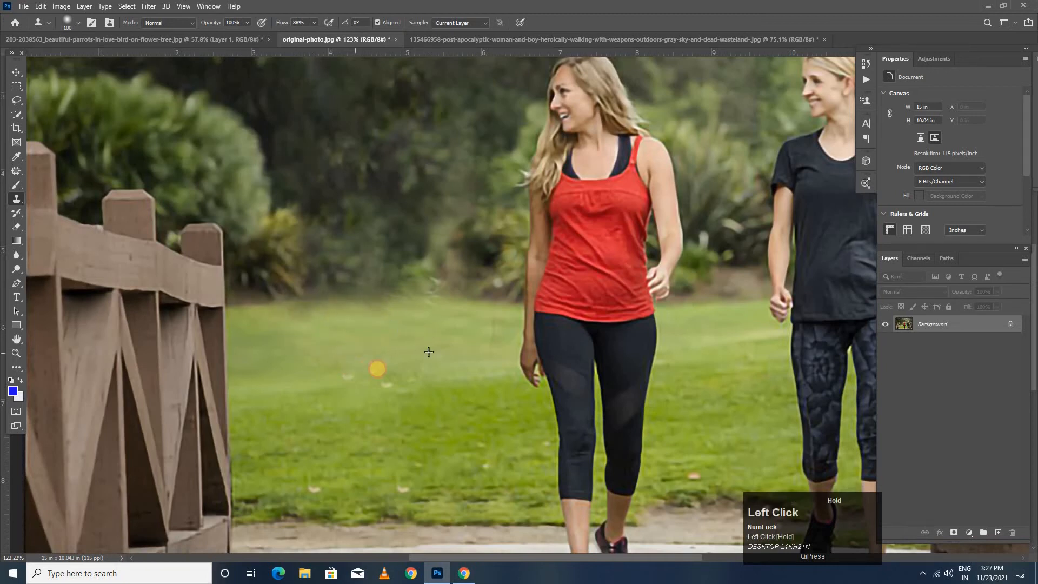
scroll(373, 357, "down", 3)
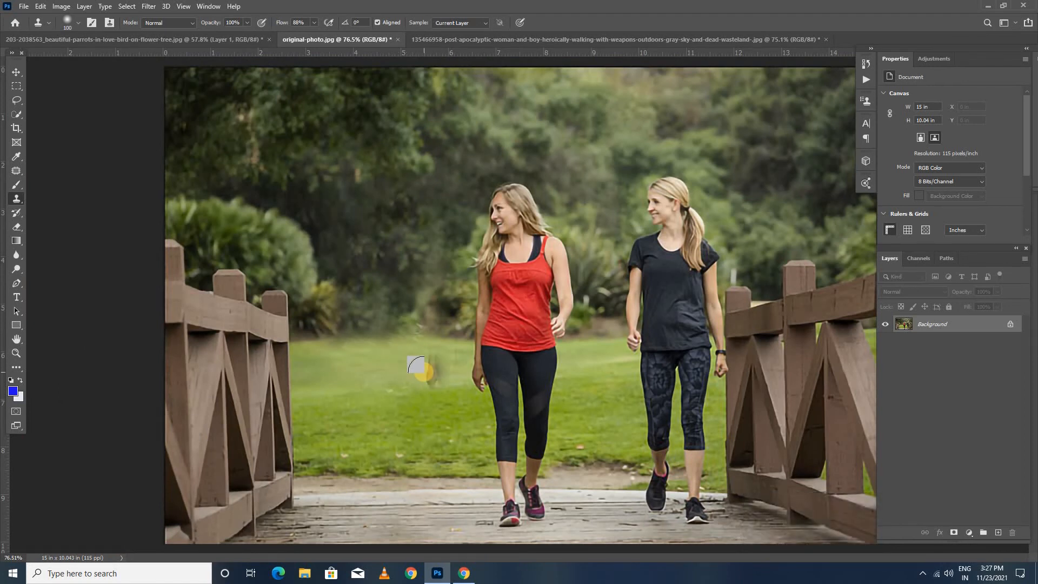
- In the post-apocalyptic woman and boy photo, duplicate the background layer and lasso the boy with his weapon, about 3.3 by 4.9 in
left_click(524, 39)
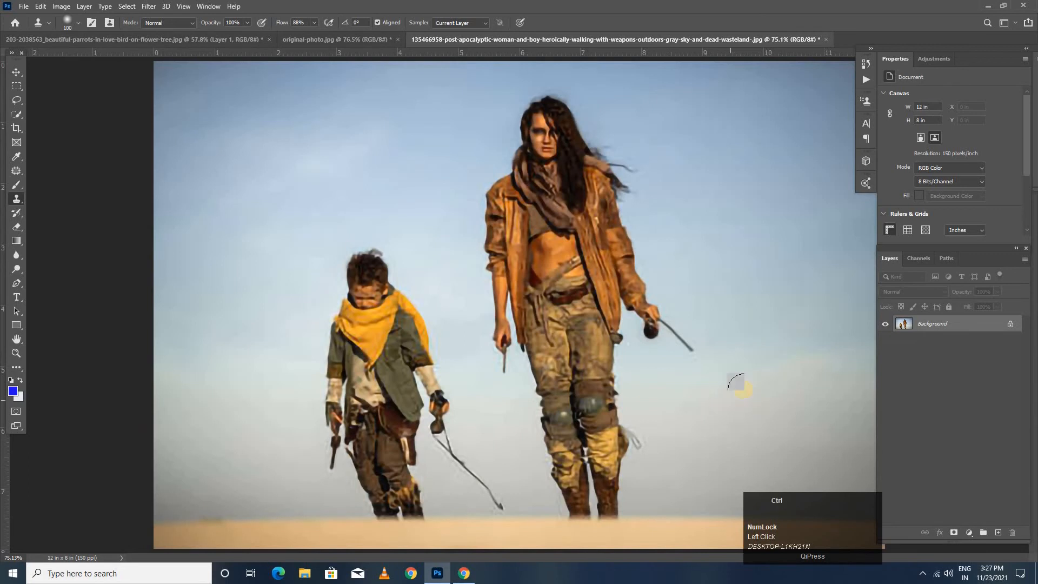
key("ctrl+j")
left_click(17, 100)
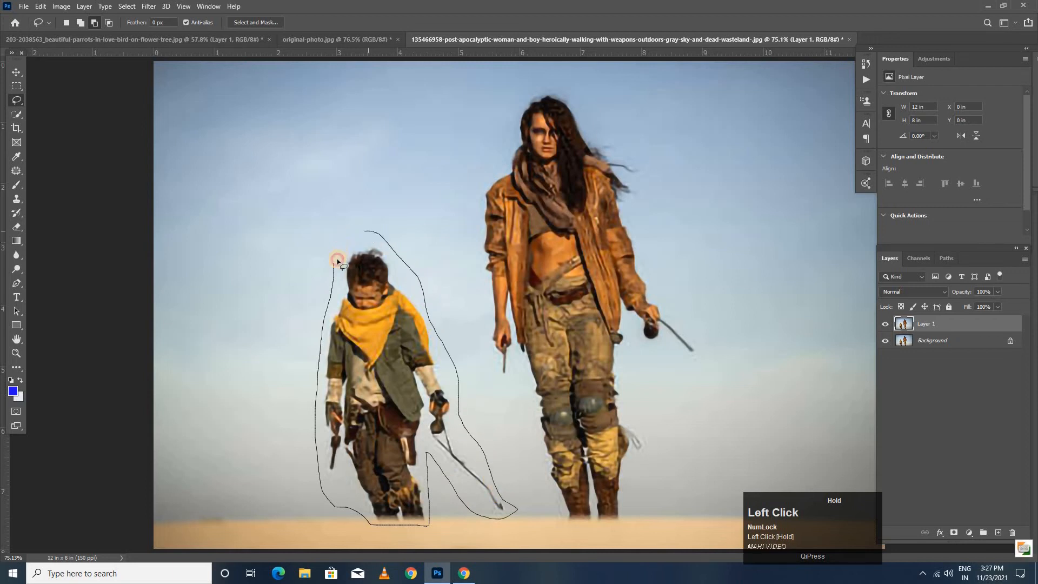
left_click_drag(335, 269, 336, 270)
- Fill the selected boy with Content-Aware contents on the duplicated layer, and deselect
left_click(40, 6)
left_click(60, 176)
left_click(624, 150)
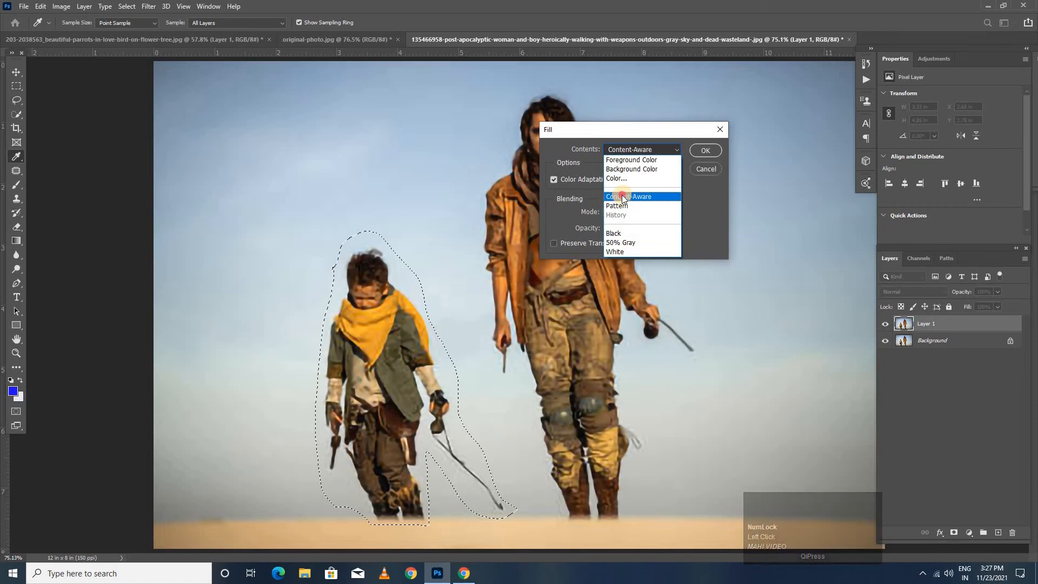
left_click(624, 196)
left_click(702, 151)
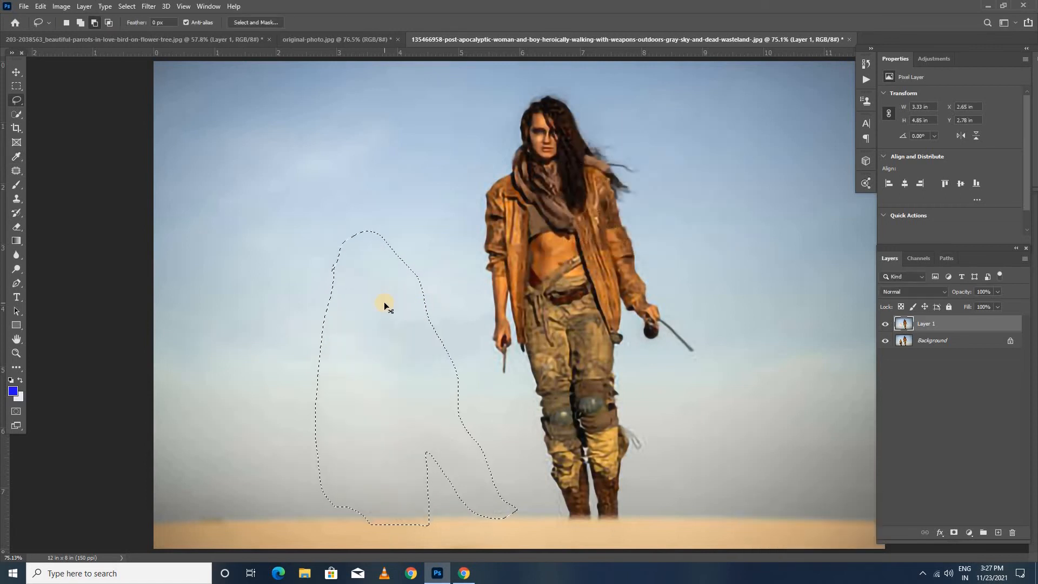
key("ctrl+d")
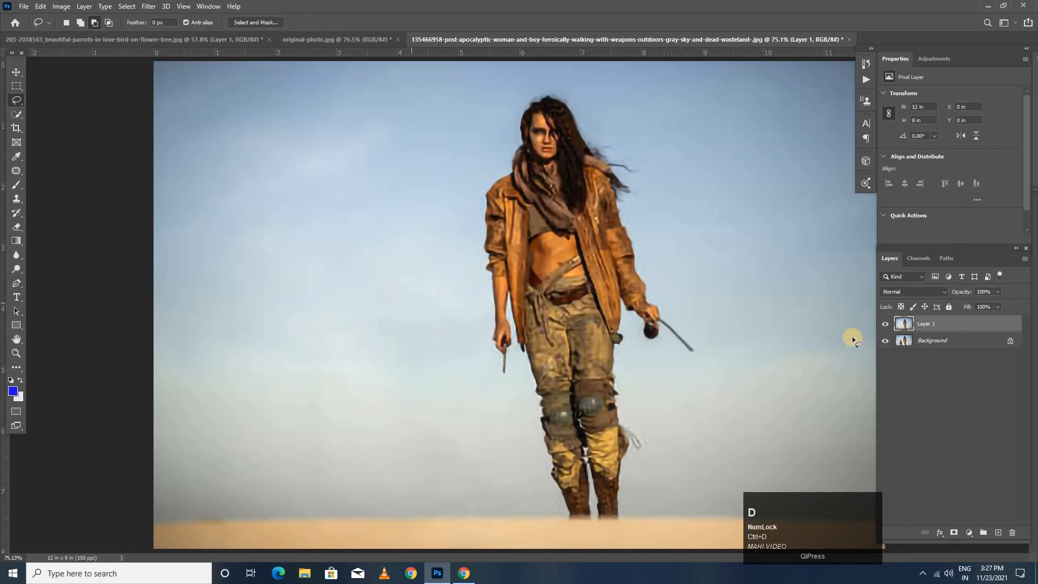
- Toggle the visibility of the edited layer to compare the photo before and after the removal
left_click(885, 324)
left_click(885, 324)
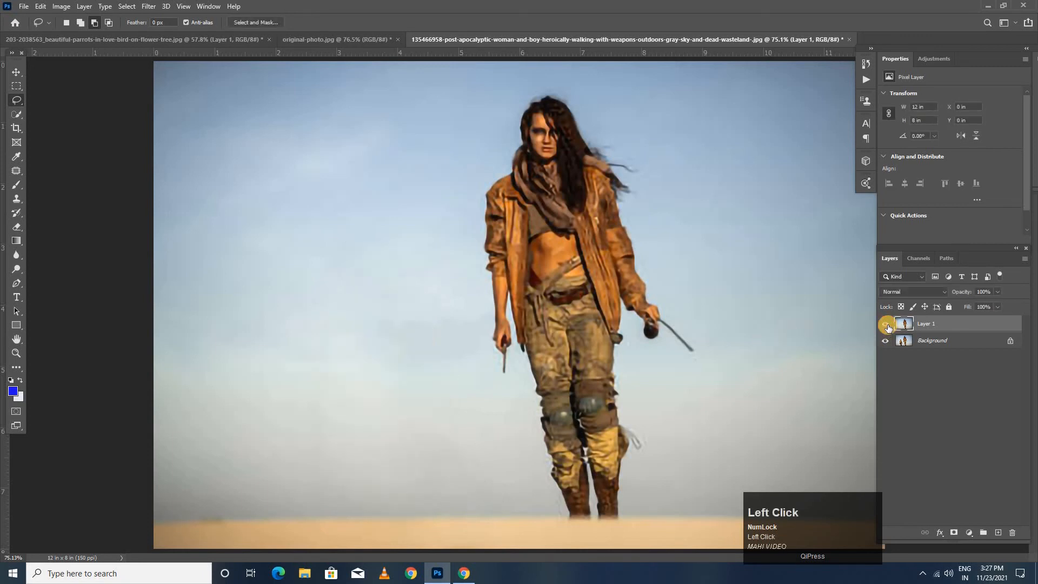
left_click(885, 324)
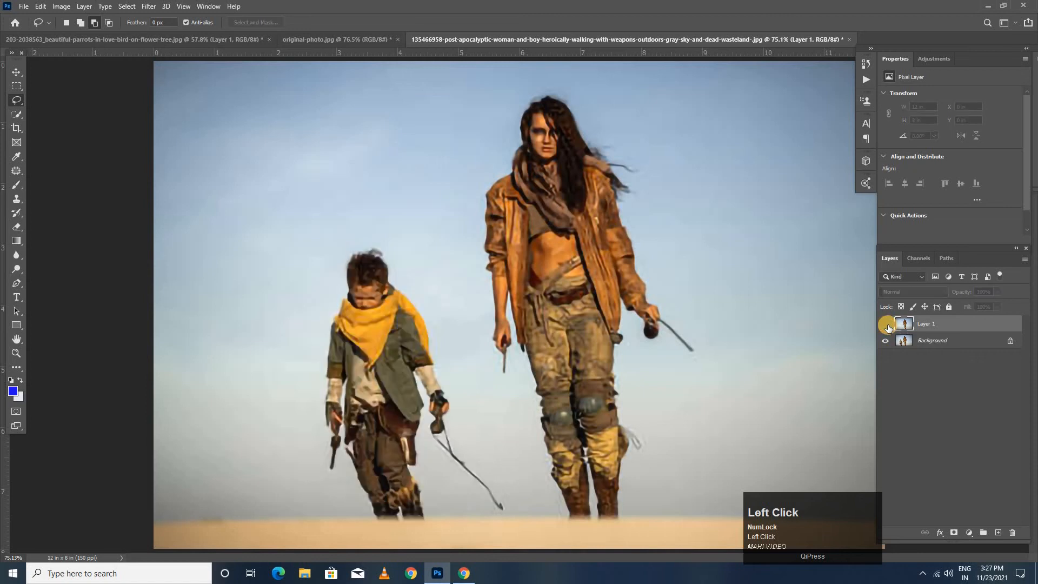
left_click(887, 324)
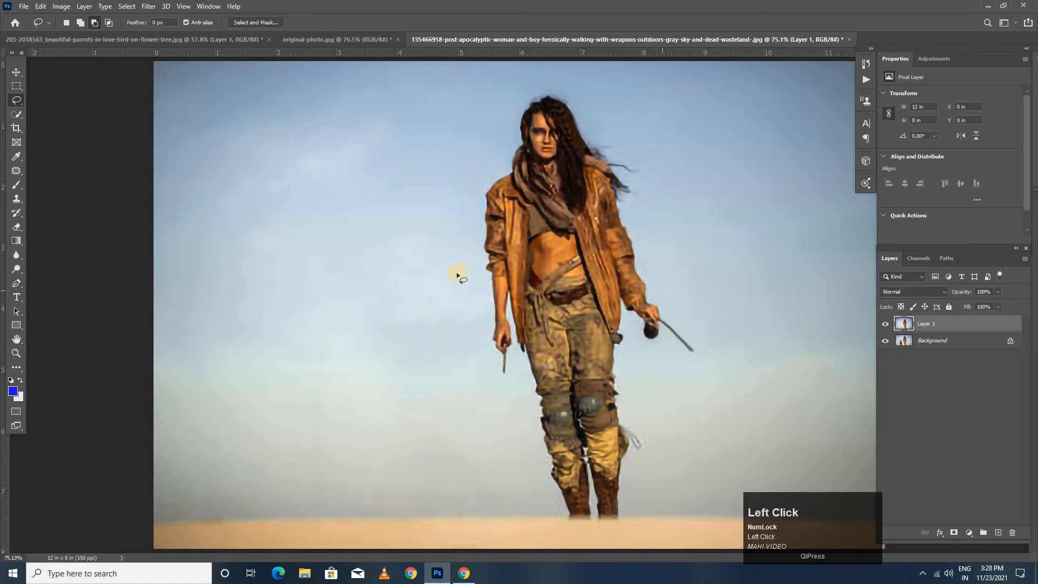
- Outline the woman from head to boots, including her weapons, with the Patch tool as a selection about 3.7 by 7.4 in
scroll(457, 271, "up", 2)
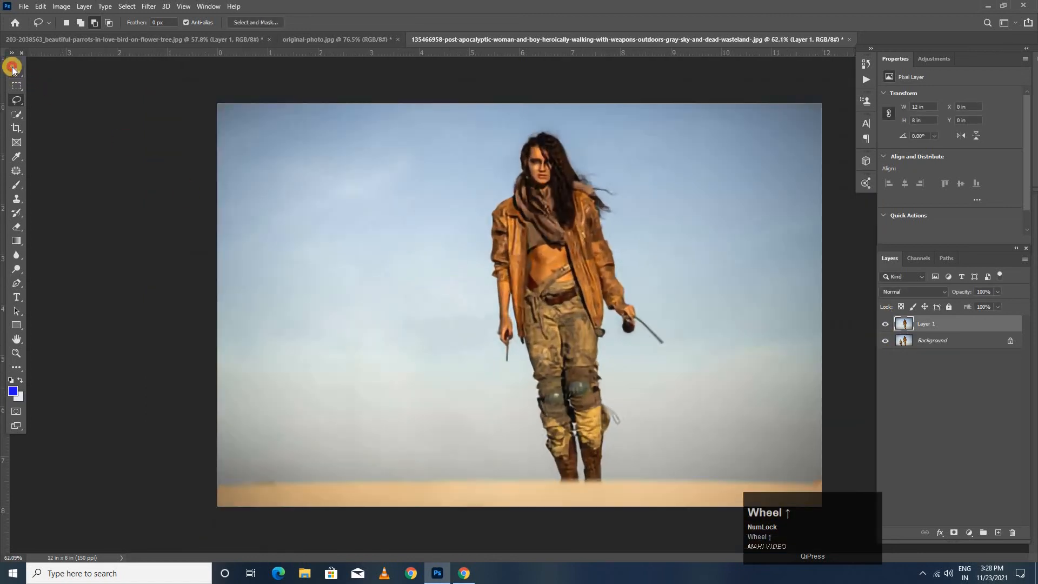
left_click(13, 69)
scroll(445, 195, "up", 1)
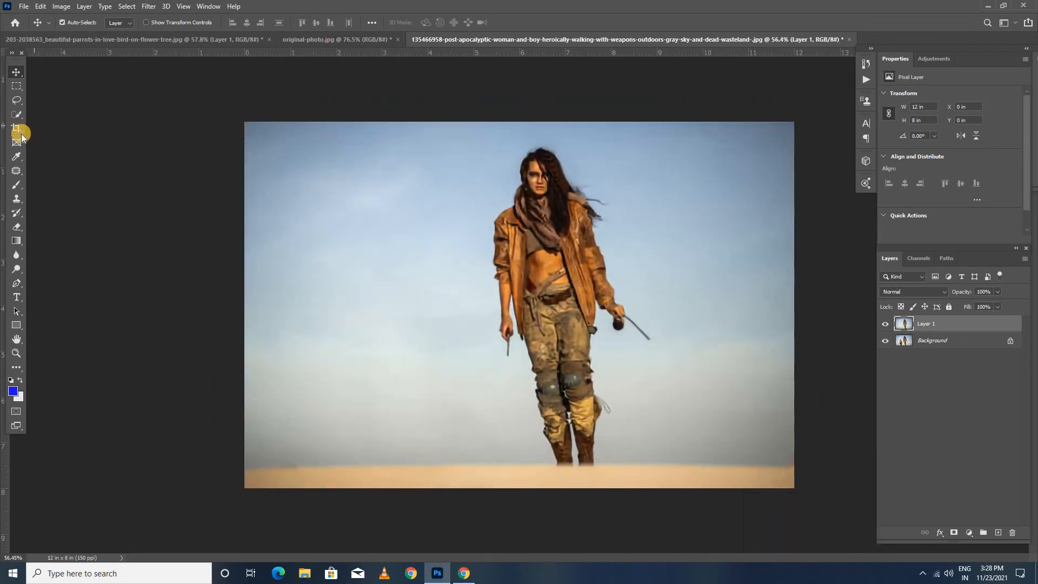
right_click(13, 176)
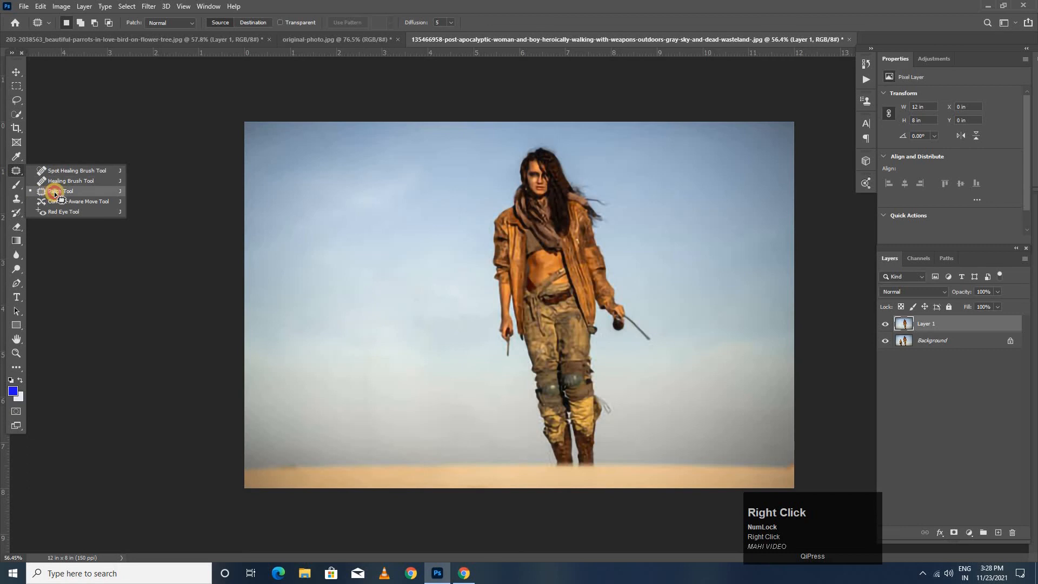
left_click(54, 190)
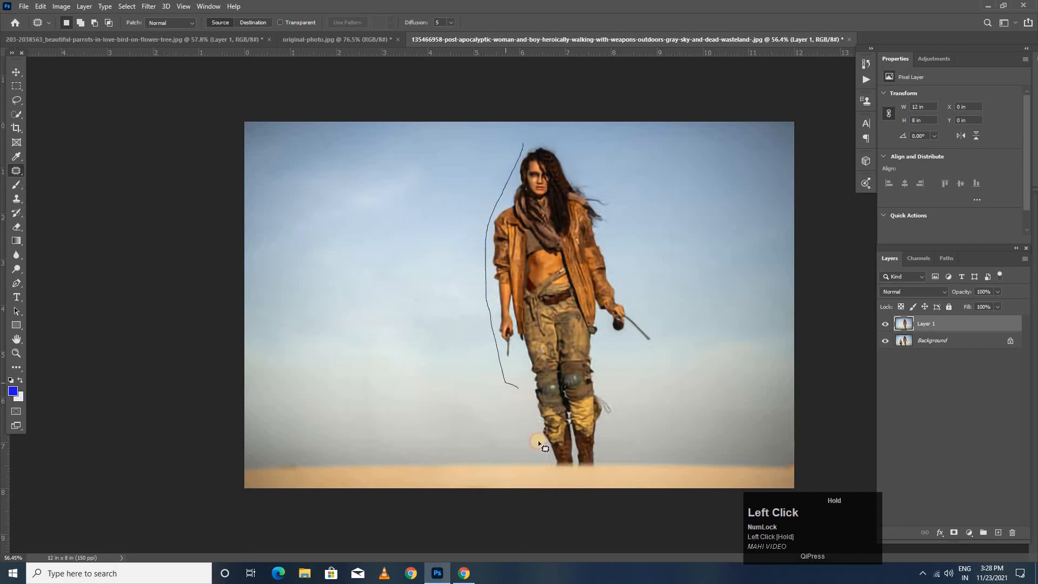
left_click_drag(606, 473, 610, 431)
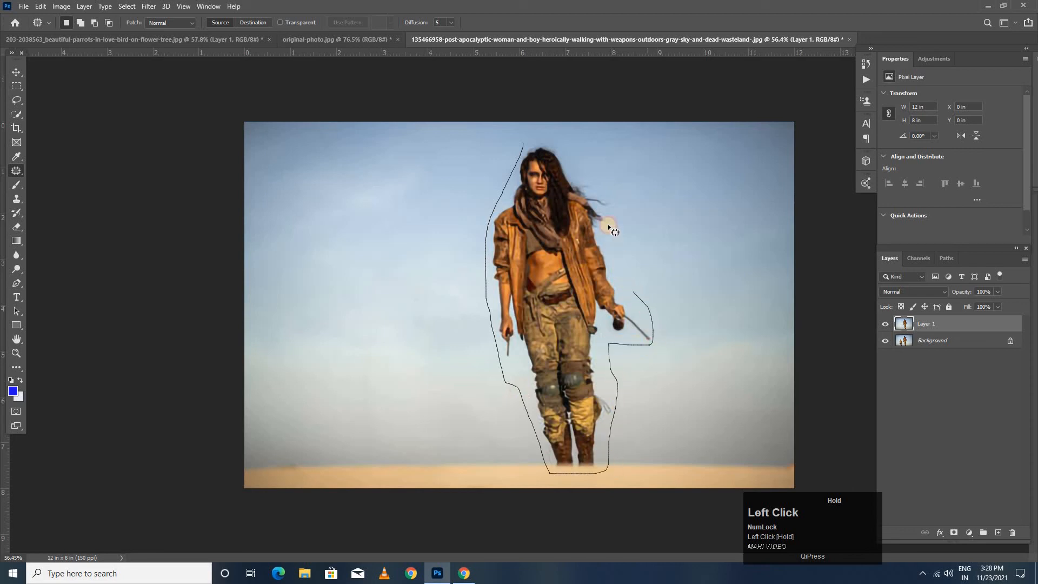
mouse_move(604, 164)
left_mouse_down()
mouse_move(569, 138)
mouse_move(525, 143)
left_mouse_up()
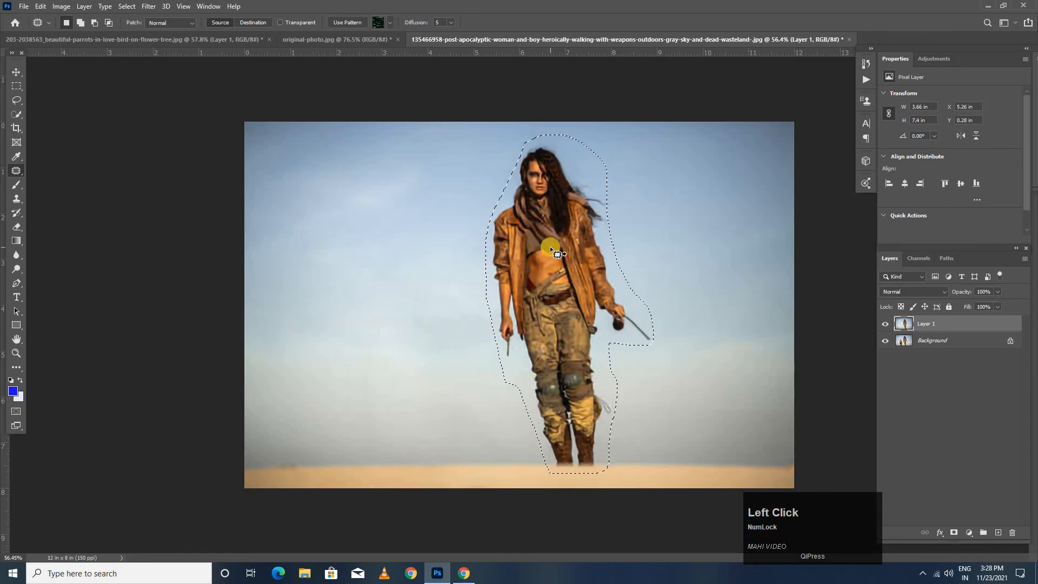
- Patch the outlined woman with the empty sky and sand to her left in the photo, and deselect
left_click_drag(486, 264, 351, 265)
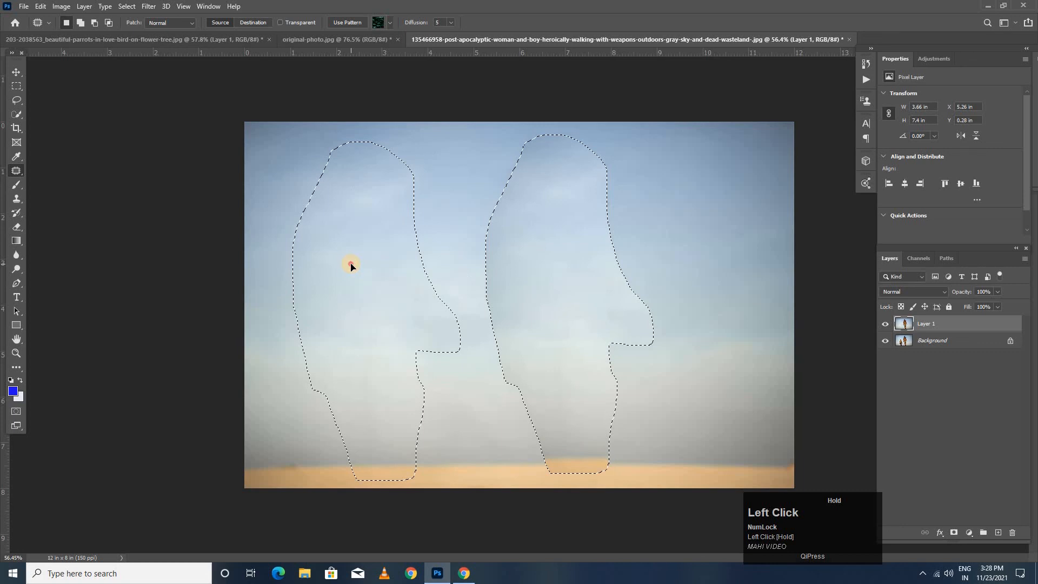
left_click_drag(351, 265, 350, 265)
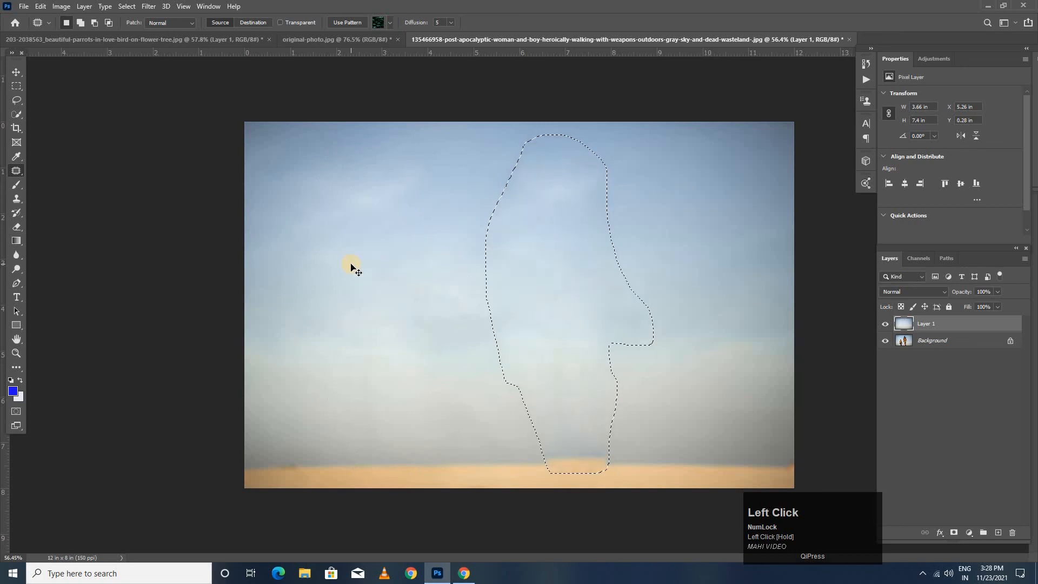
key("ctrl+d")
- Hide and show the retouched layer to compare the empty landscape with the original photo of the woman and boy
scroll(487, 273, "down", 3)
scroll(801, 340, "up", 3)
left_click(884, 325)
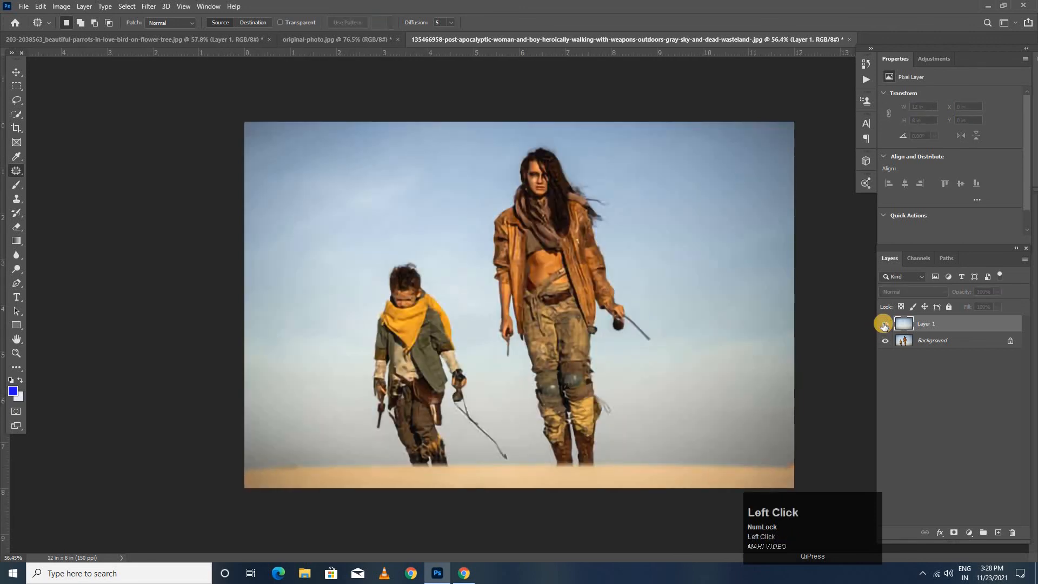
left_click(884, 324)
- Review the retouched photo of the two walking women and the parrot photo, examining the branches and flowers around the parrot's tail closely
left_click(333, 40)
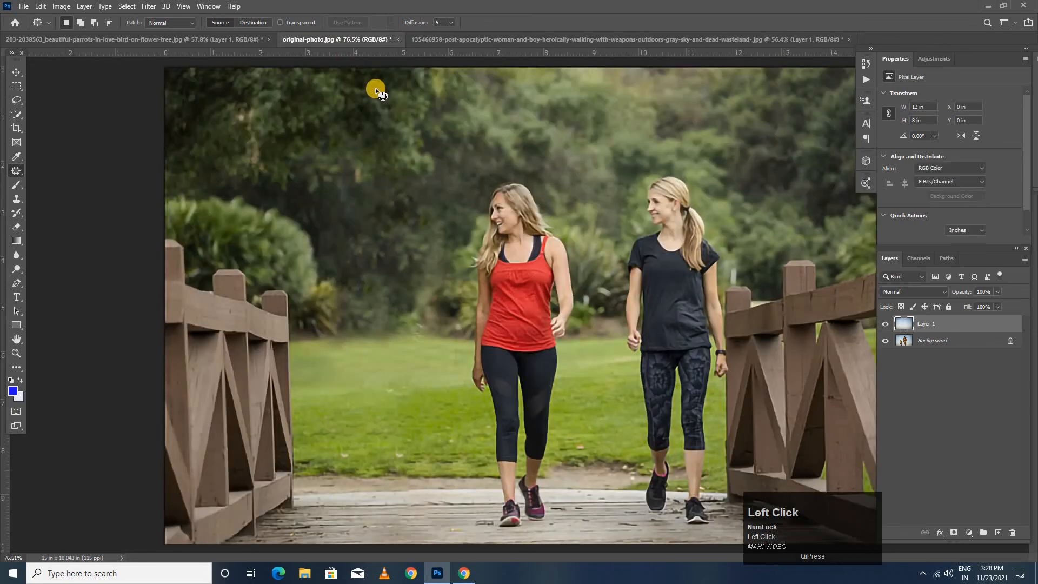
left_click(193, 41)
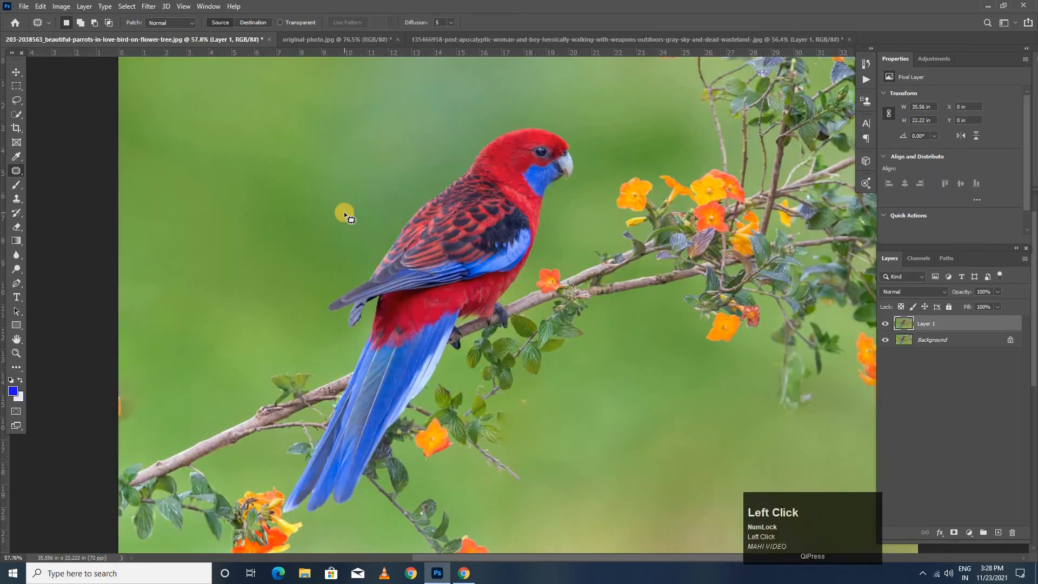
scroll(344, 215, "down", 2)
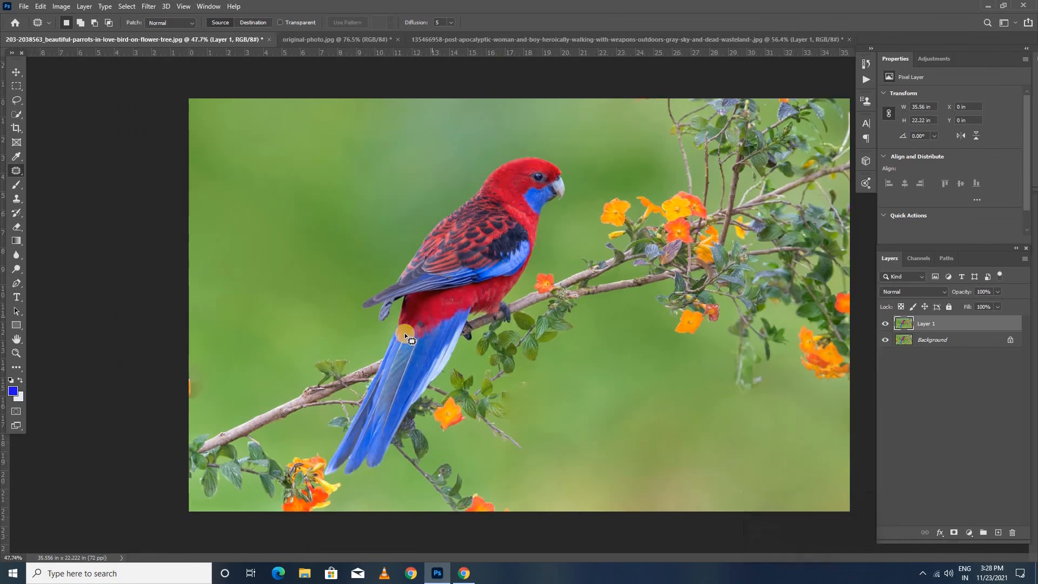
scroll(401, 340, "up", 1)
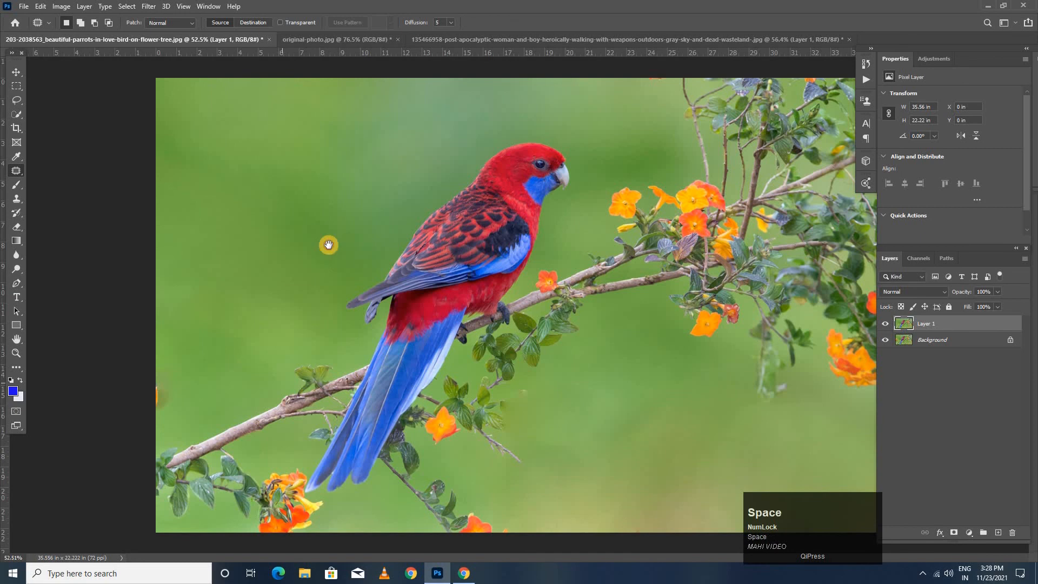
scroll(319, 439, "up", 4)
left_click(298, 219)
left_click_drag(234, 432, 299, 219)
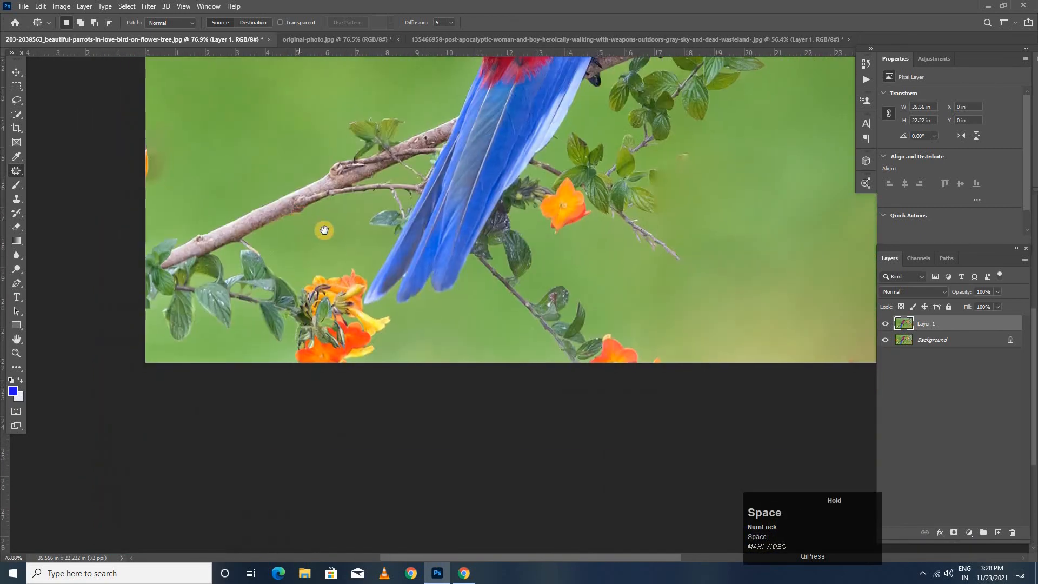
scroll(557, 215, "down", 6)
scroll(322, 156, "up", 2)
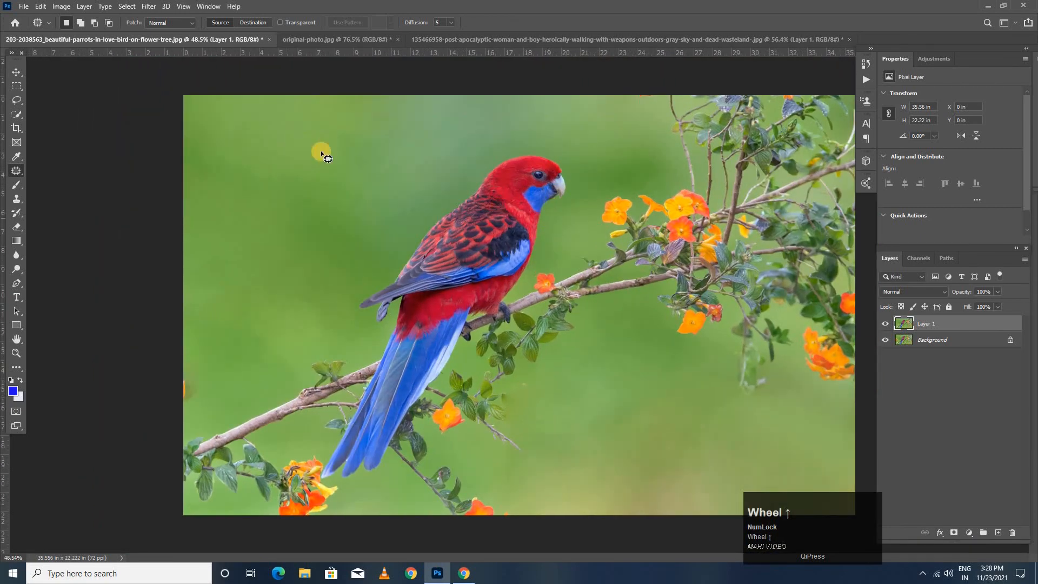
left_click(16, 72)
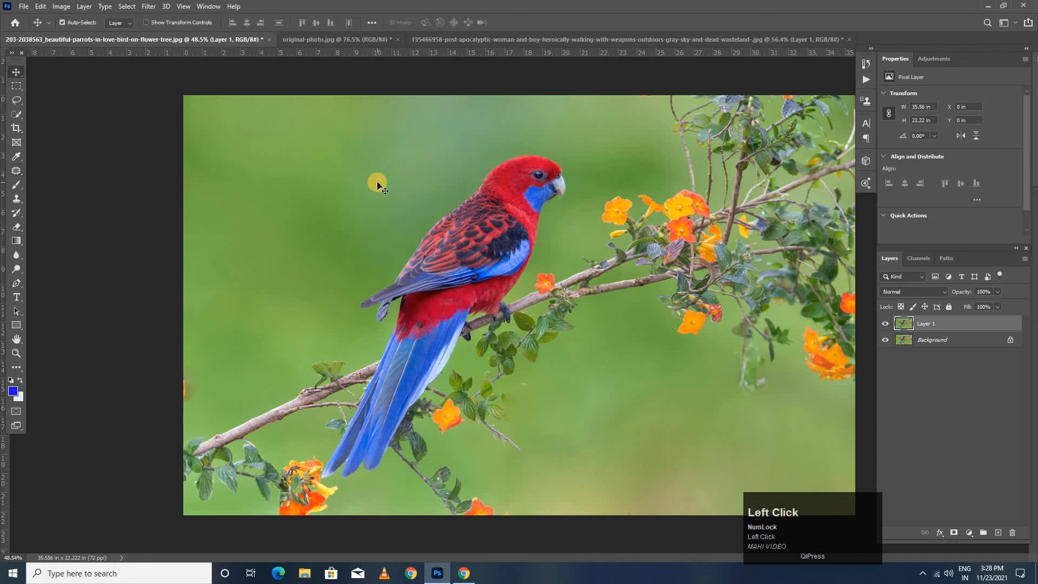